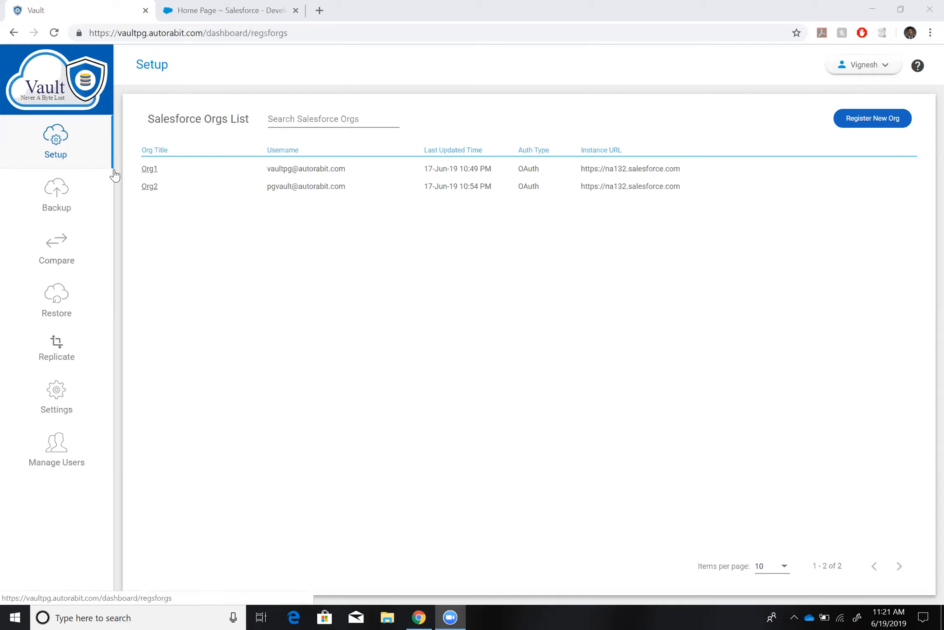
Open the configuration of Org2 and begin adding a new backup configuration.
click(151, 188)
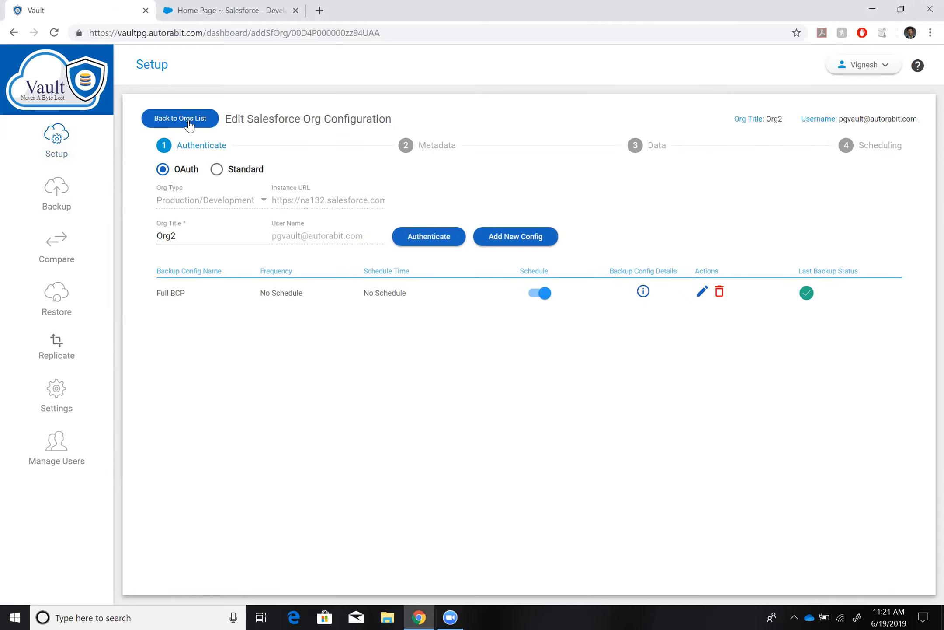
click(189, 122)
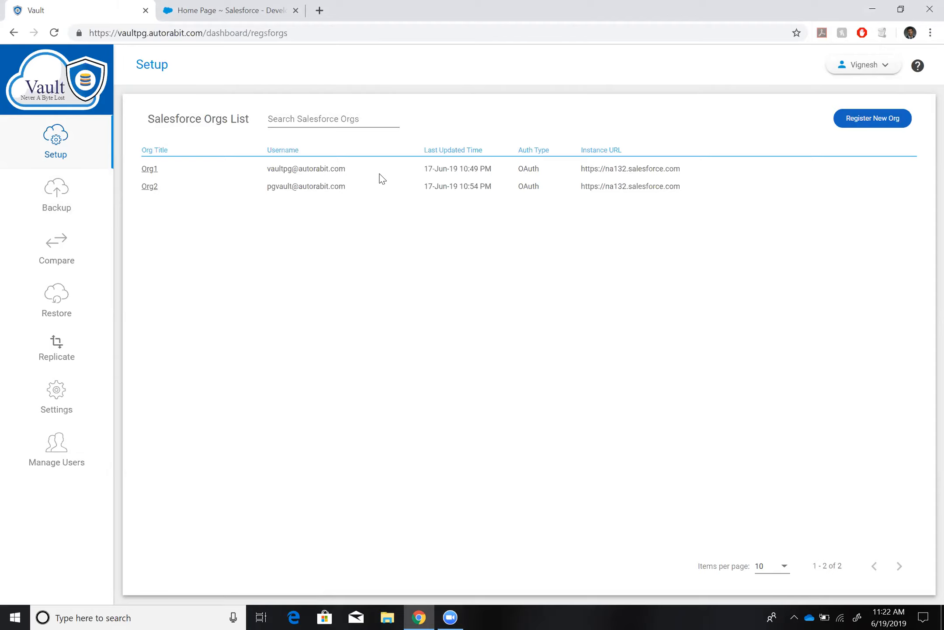
click(149, 186)
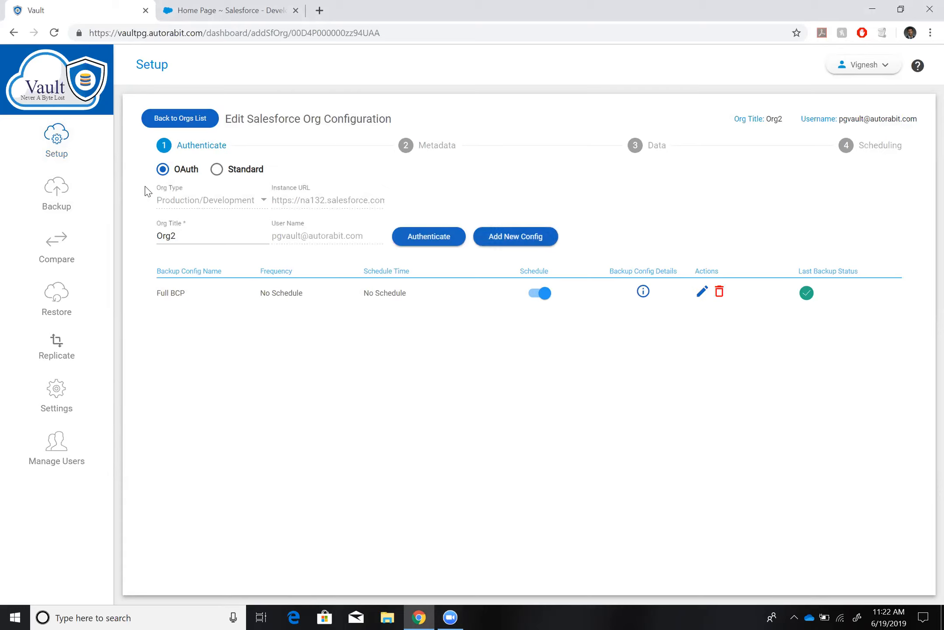
click(512, 241)
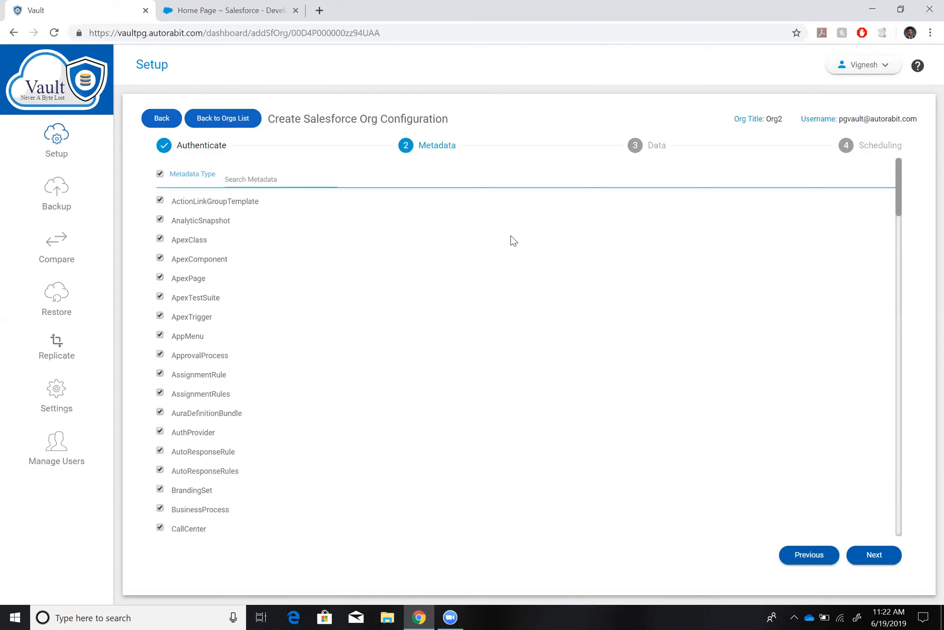
Clear all metadata types, select only ActionLinkGroupTemplate and ApexClass, and continue to the data selection.
click(160, 173)
scroll(255, 329, down, 1)
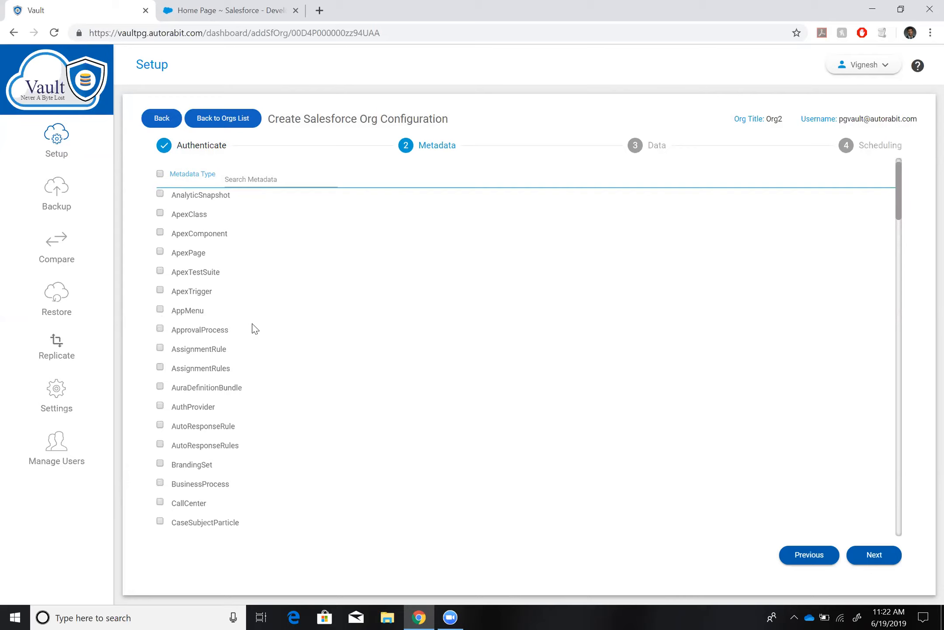
scroll(256, 329, up, 1)
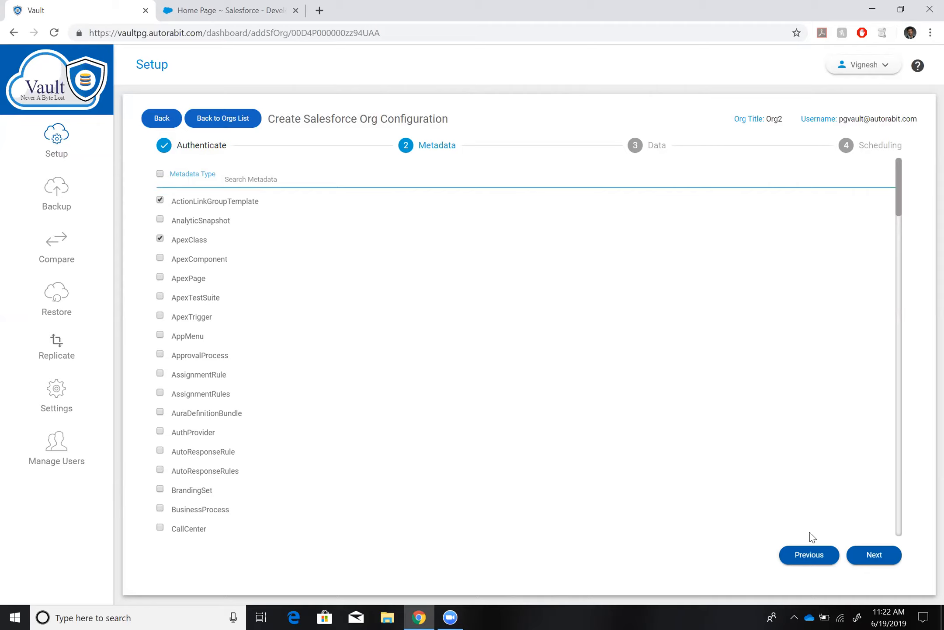
click(864, 563)
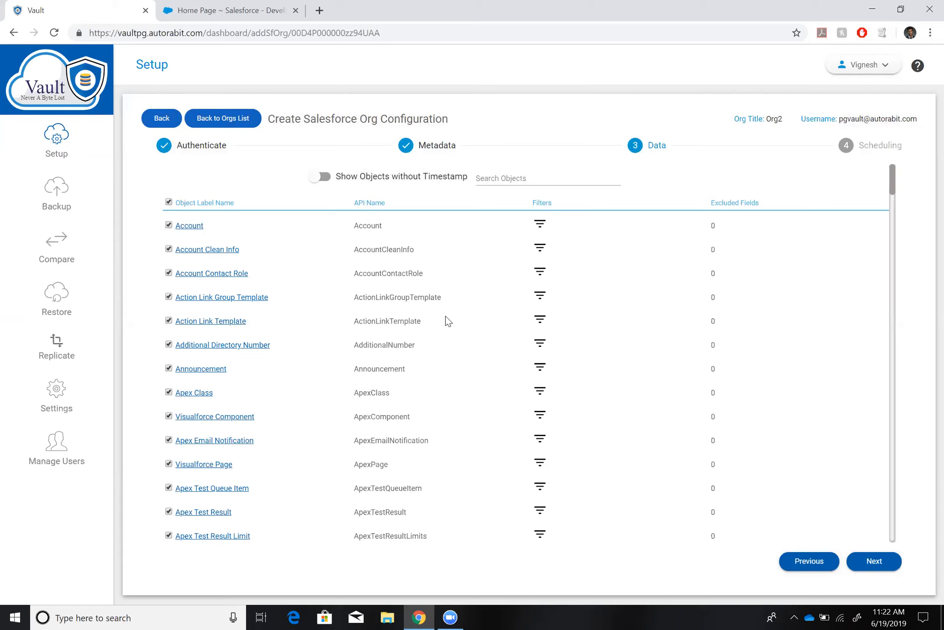
click(540, 225)
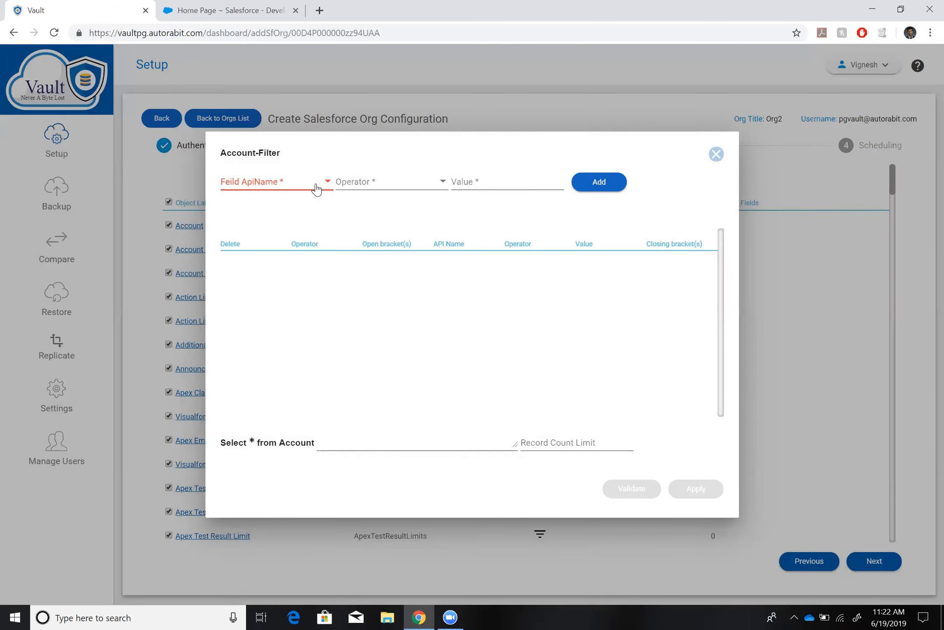
click(317, 188)
click(255, 268)
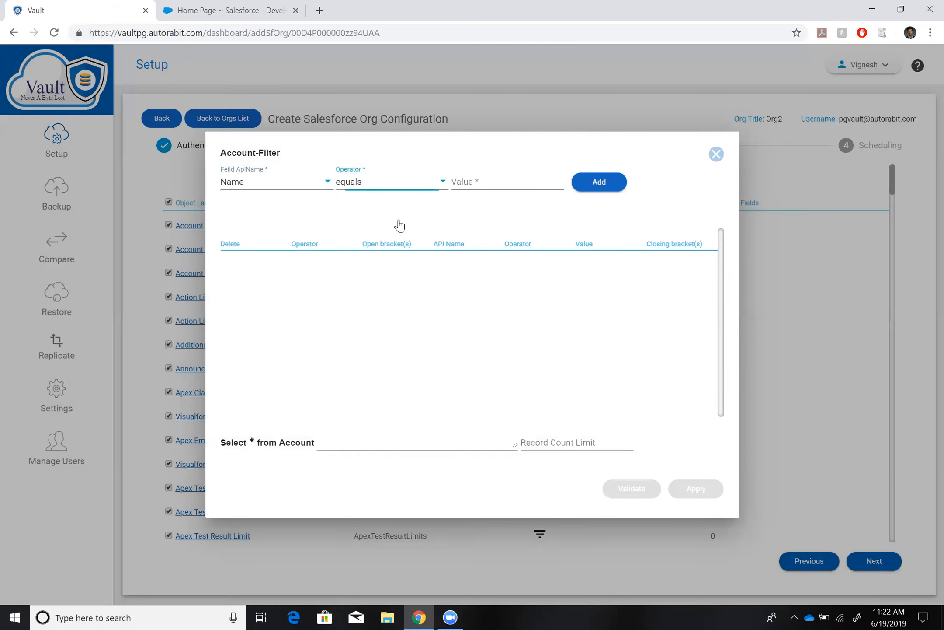
click(389, 181)
scroll(350, 276, down, 3)
click(361, 246)
click(509, 180)
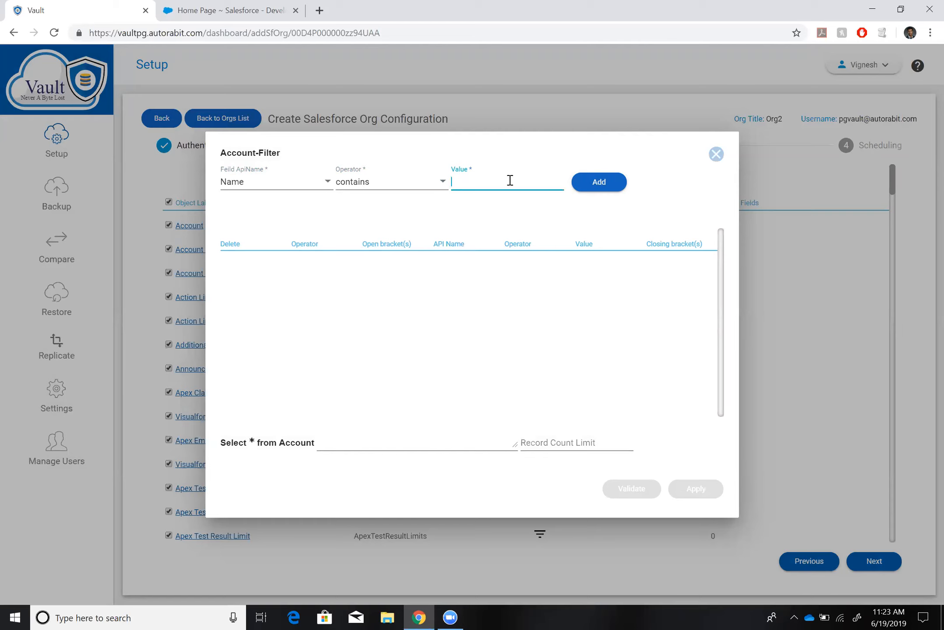
click(716, 154)
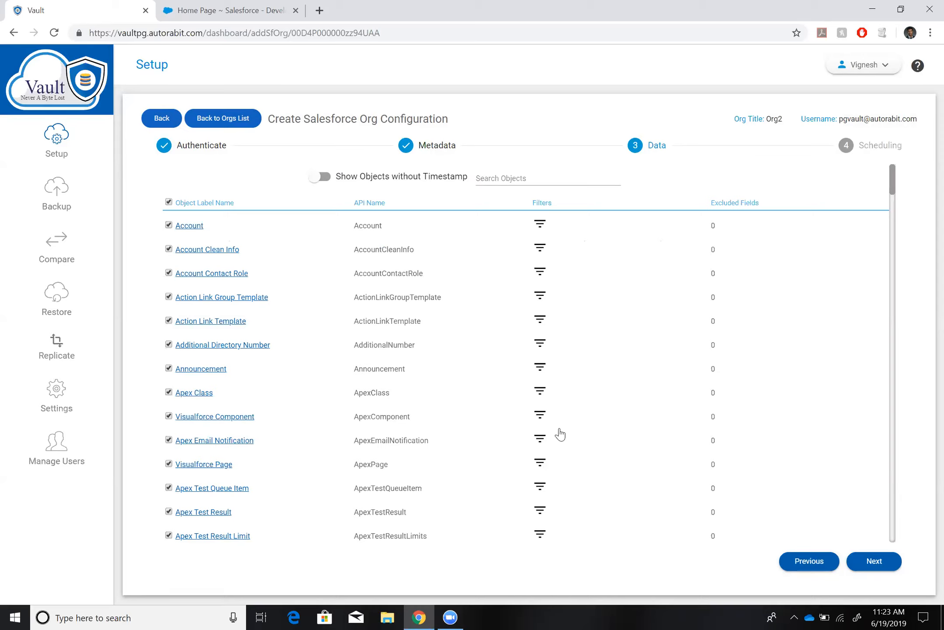
Deselect all data objects, include the Account object, and continue to the scheduling stage.
click(169, 202)
click(497, 354)
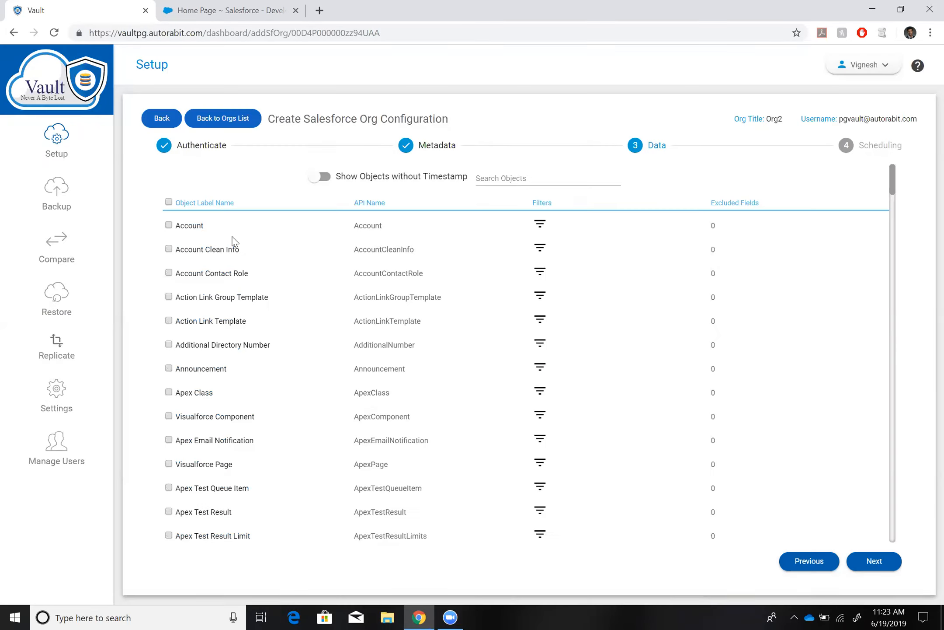
click(170, 229)
click(867, 560)
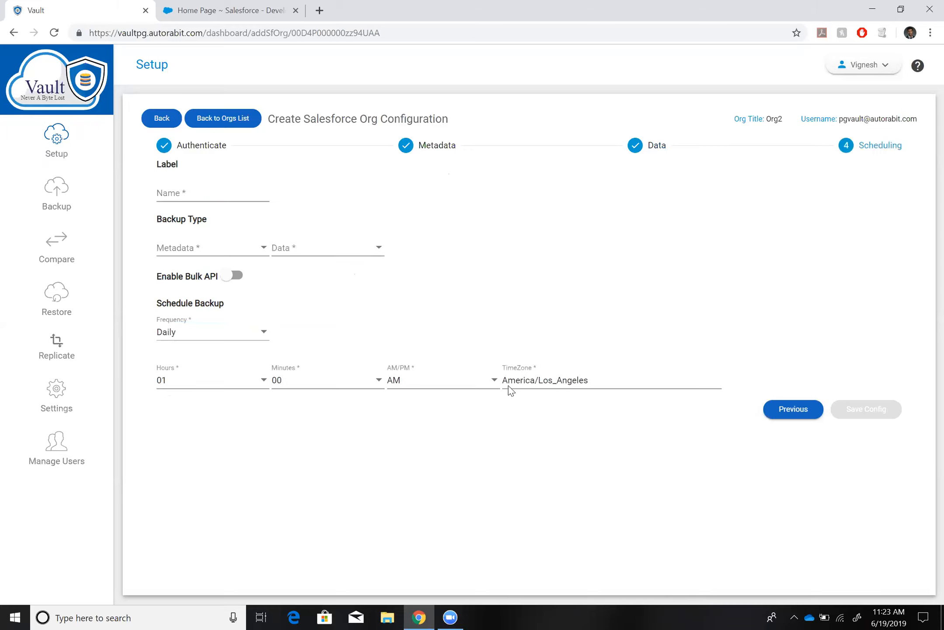
Name the configuration "Emails And Acc Backup" and set both the metadata and data backup types to Incremental.
click(212, 192)
text(Emails And Acc Backup)
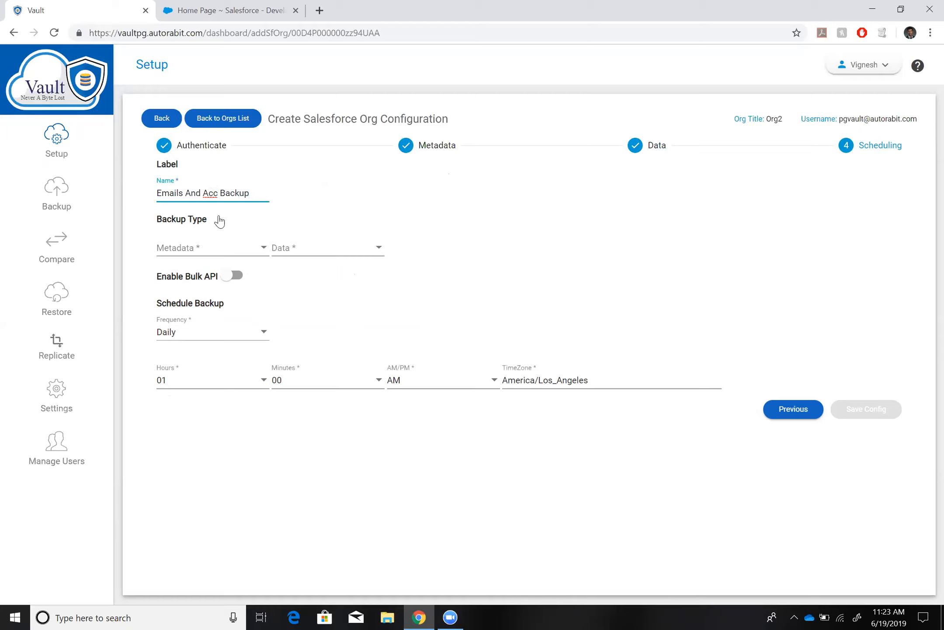
click(232, 248)
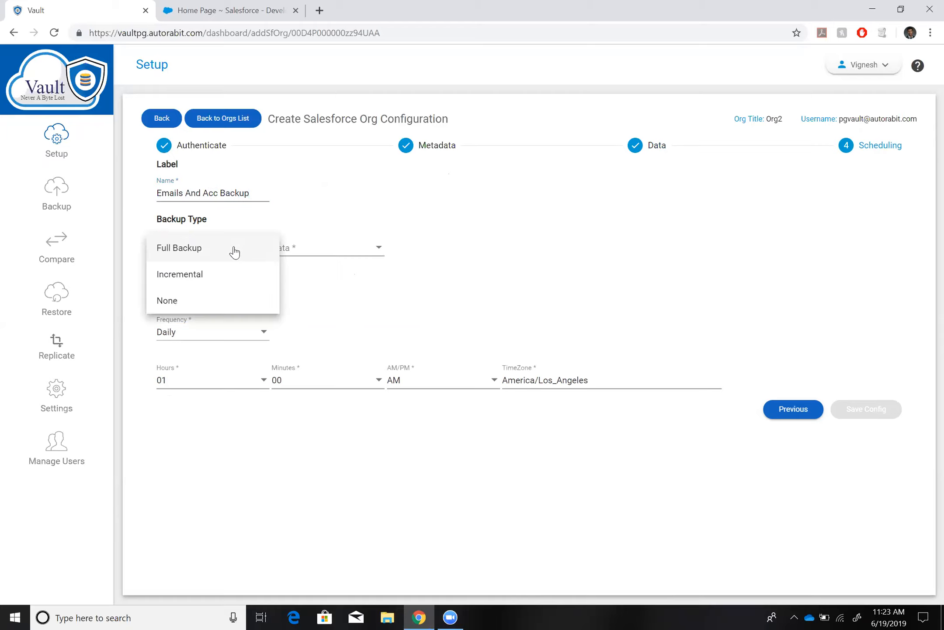
click(221, 279)
click(338, 252)
click(334, 275)
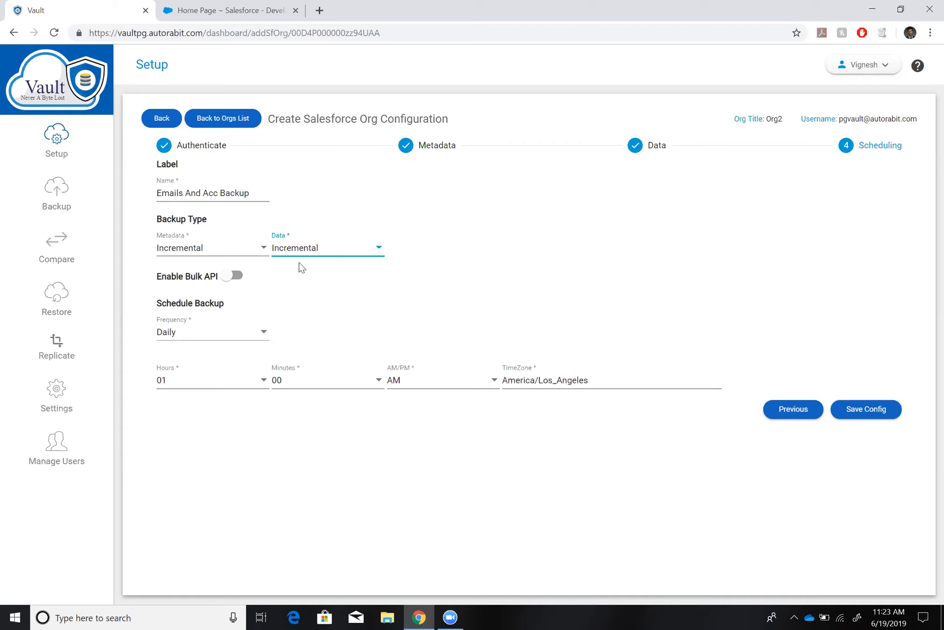
Set the backup frequency to a specific interval of every 5 minutes.
click(260, 334)
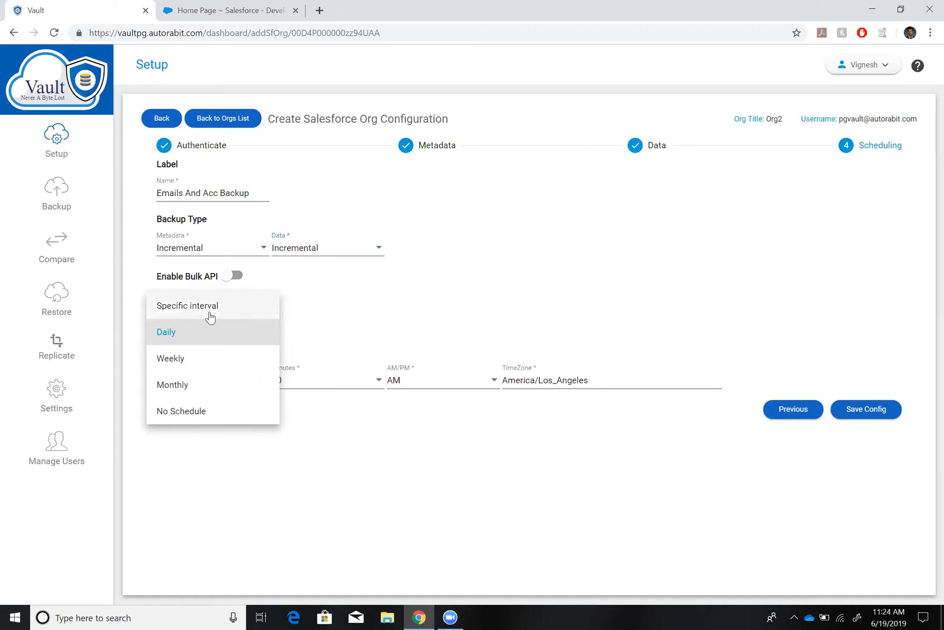
click(193, 312)
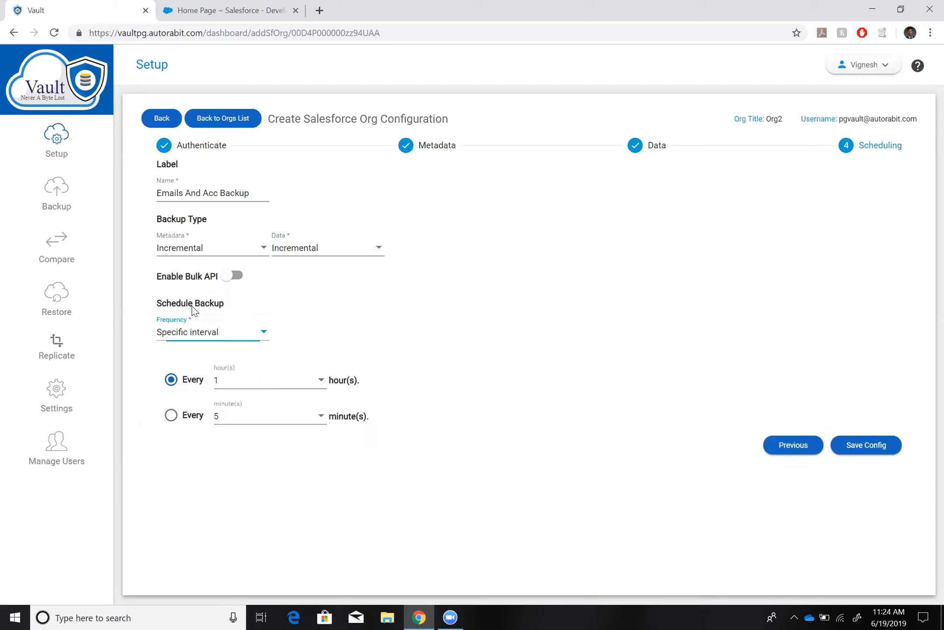
click(171, 415)
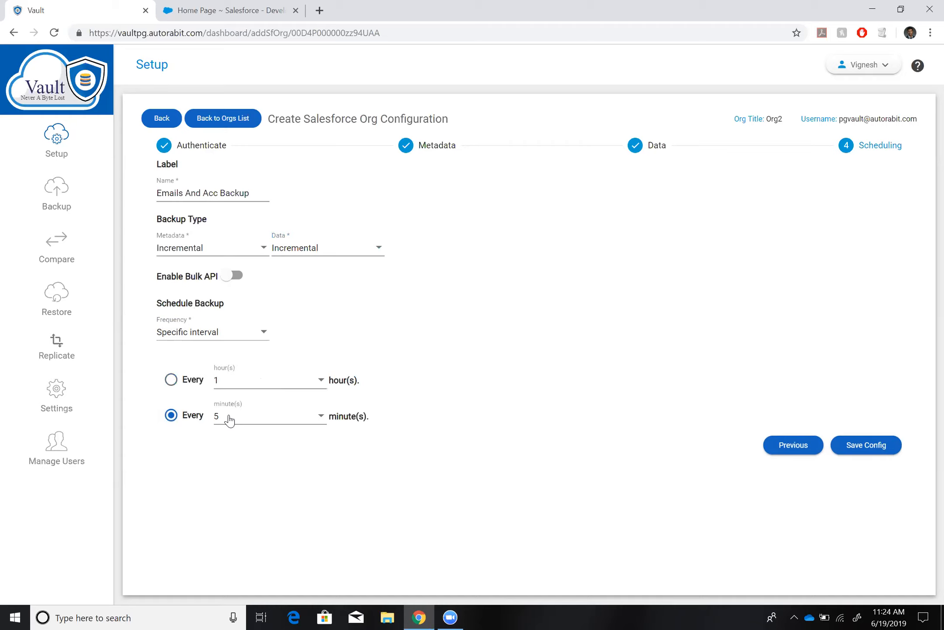
click(248, 339)
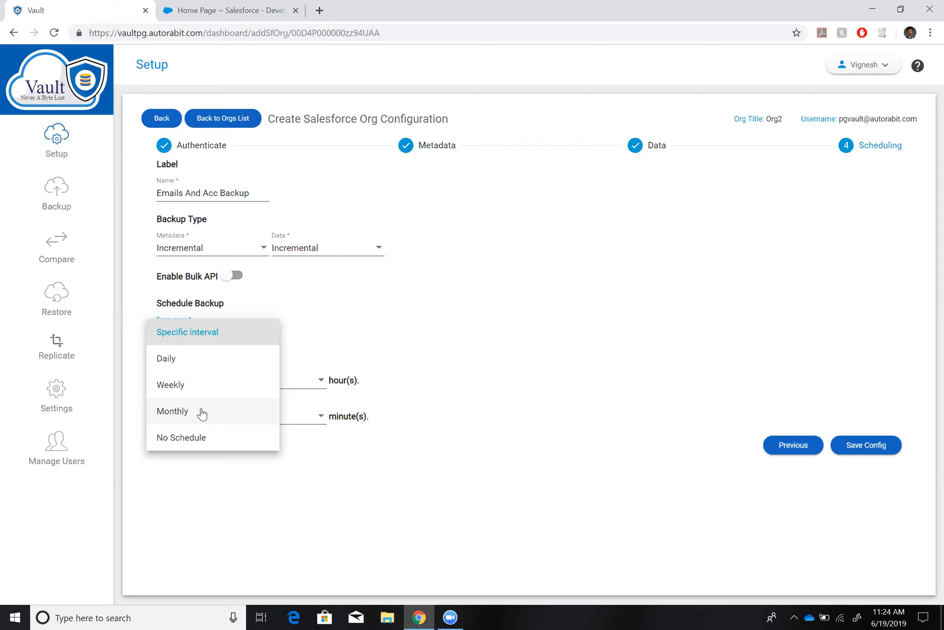
click(357, 352)
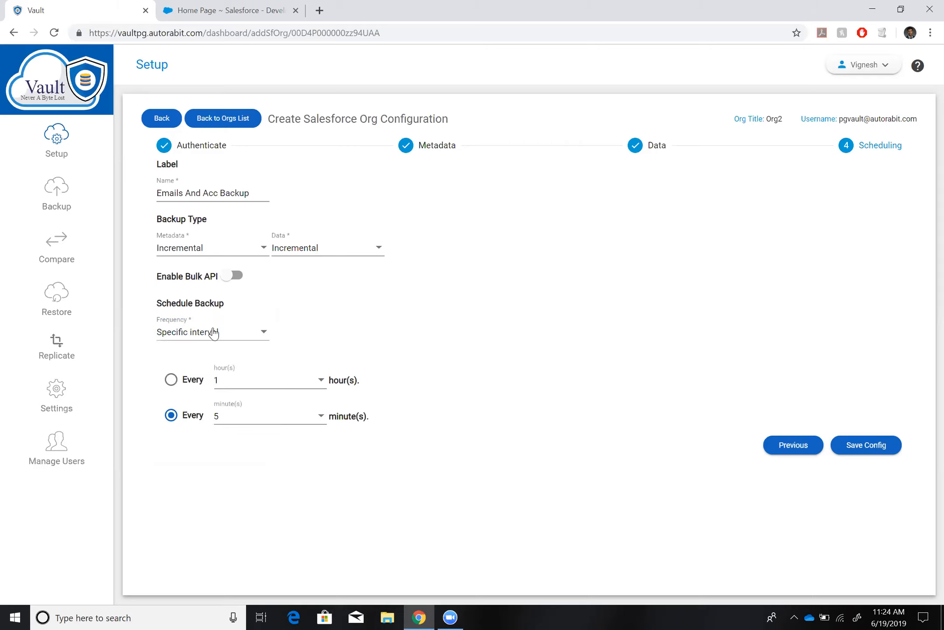
Schedule the backup to run monthly on date 02.
click(238, 334)
click(180, 413)
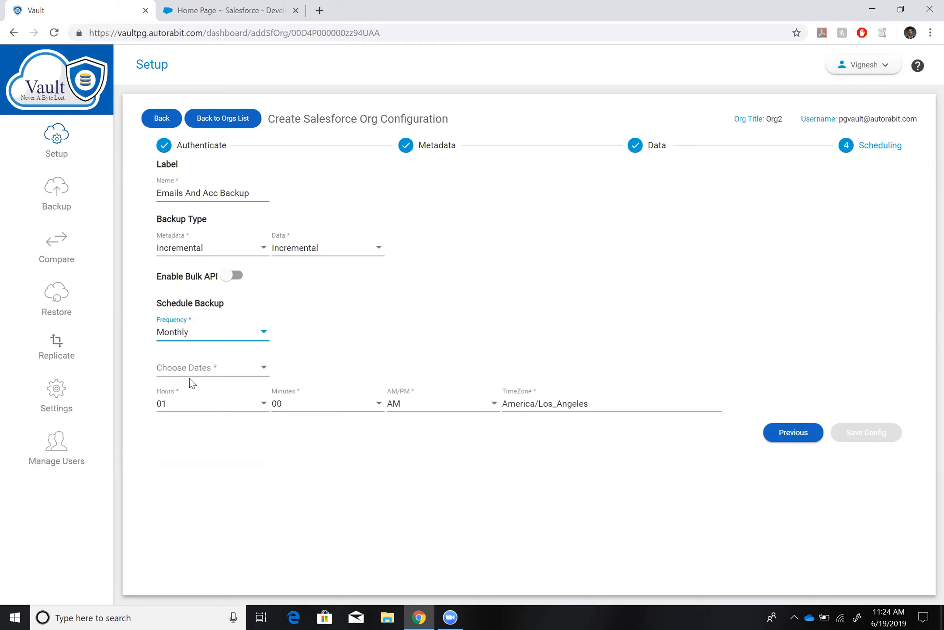
click(213, 374)
click(174, 395)
click(452, 451)
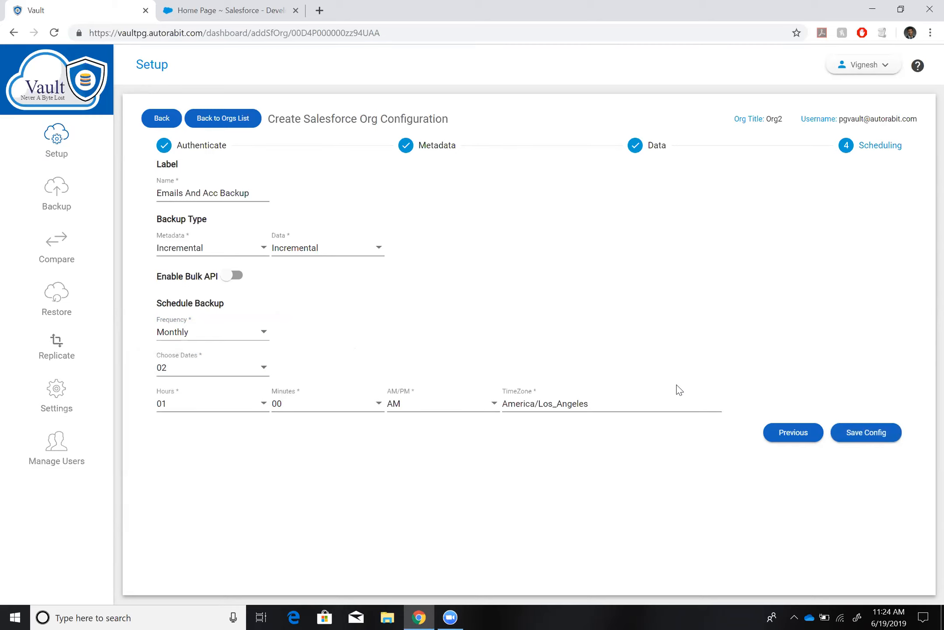
Review the data and config details in the backup configuration summary and save the configuration.
click(868, 438)
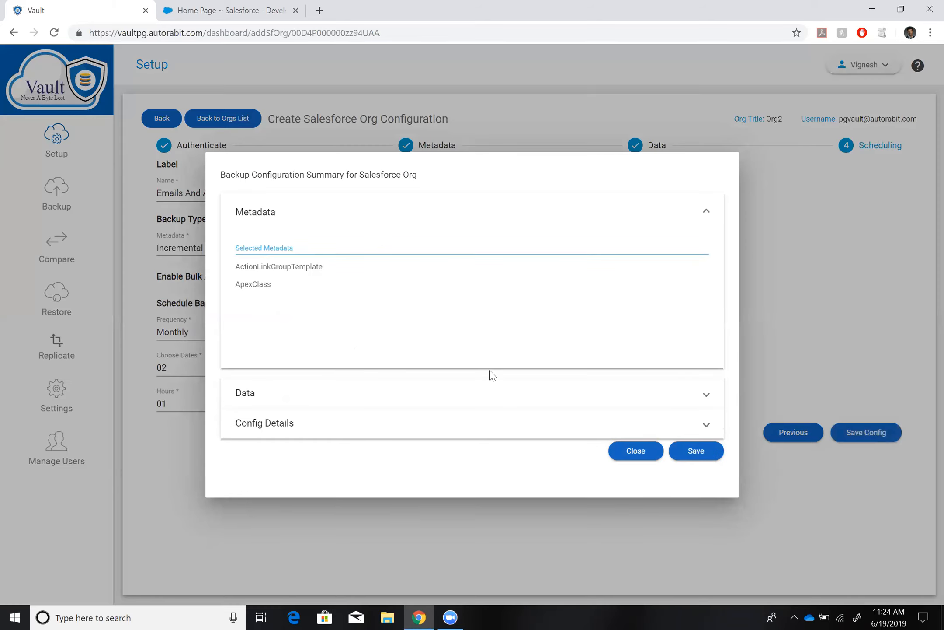
click(512, 398)
click(363, 429)
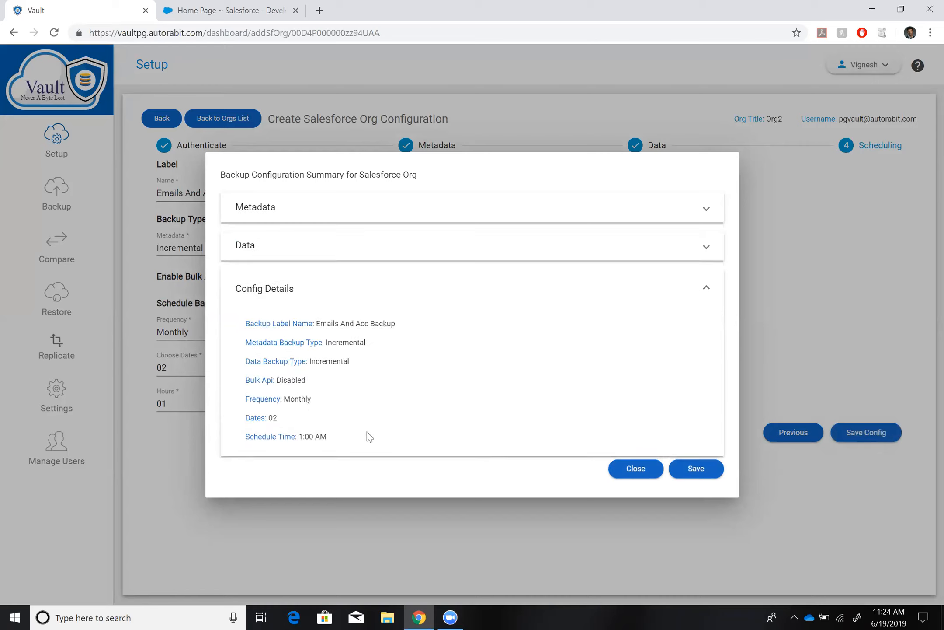
click(697, 463)
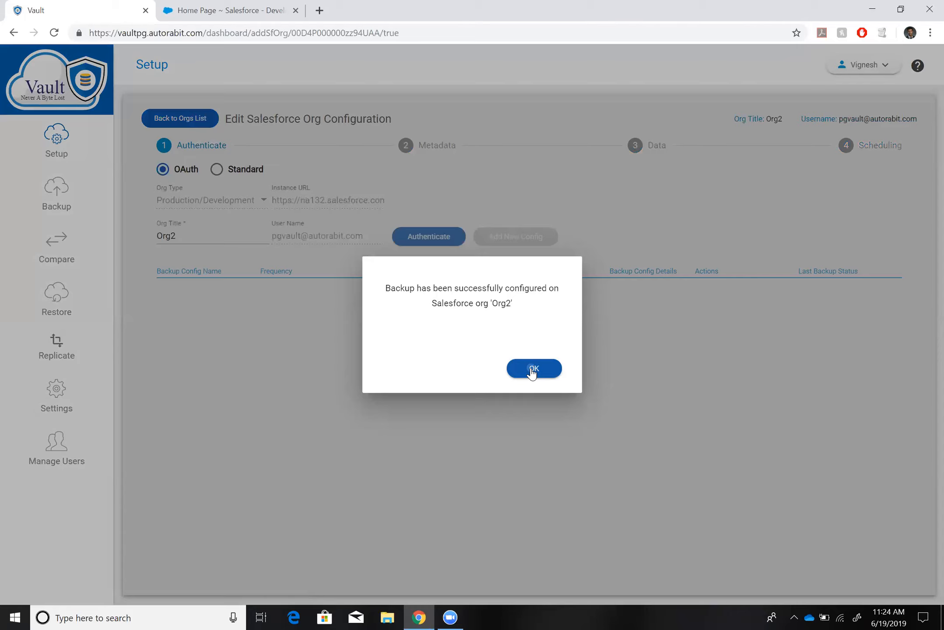
click(533, 373)
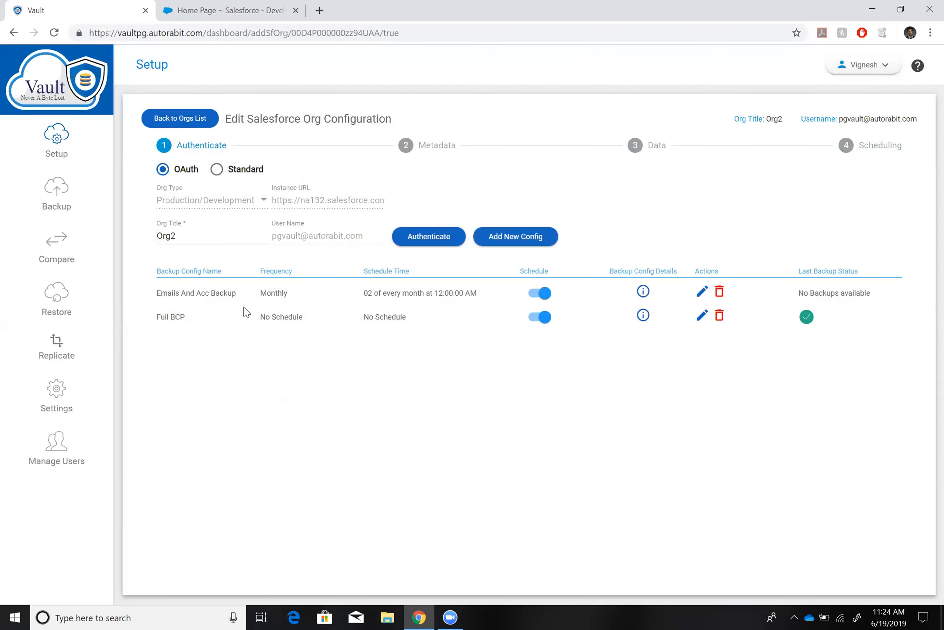
Look over Org2's backup summary, the storage environment settings, and the backup configurations available for Org2.
click(57, 193)
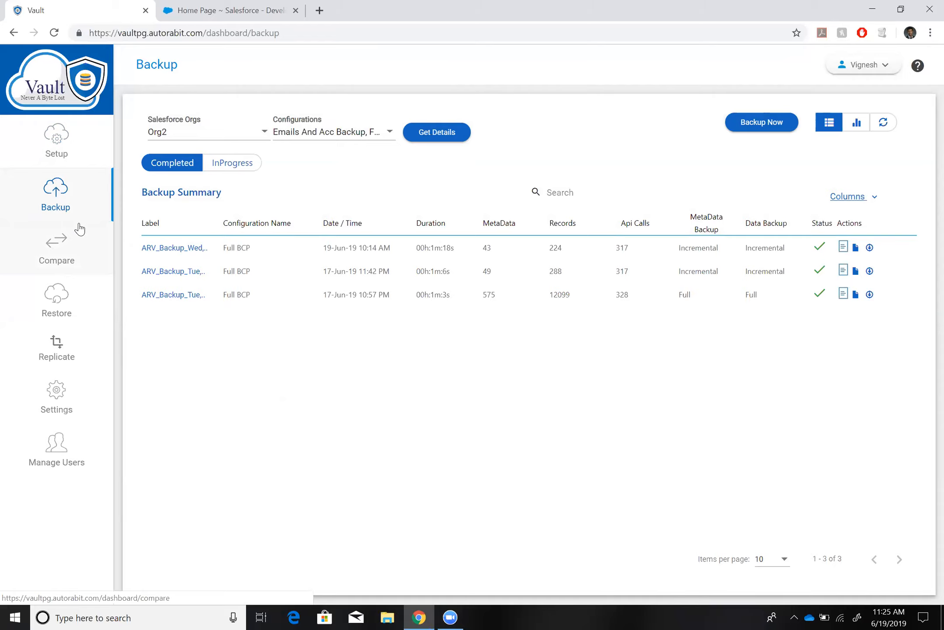
click(74, 407)
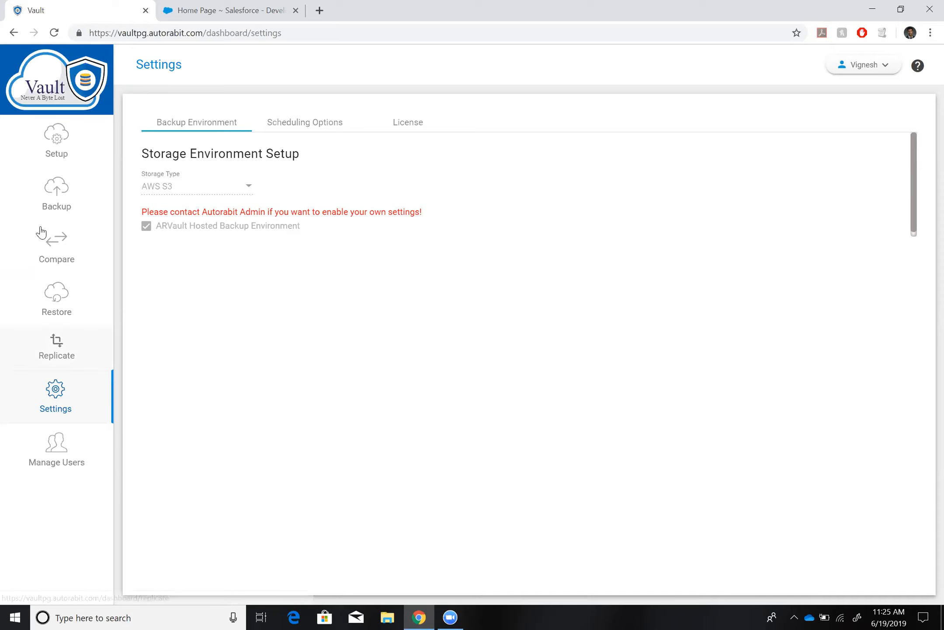
click(68, 198)
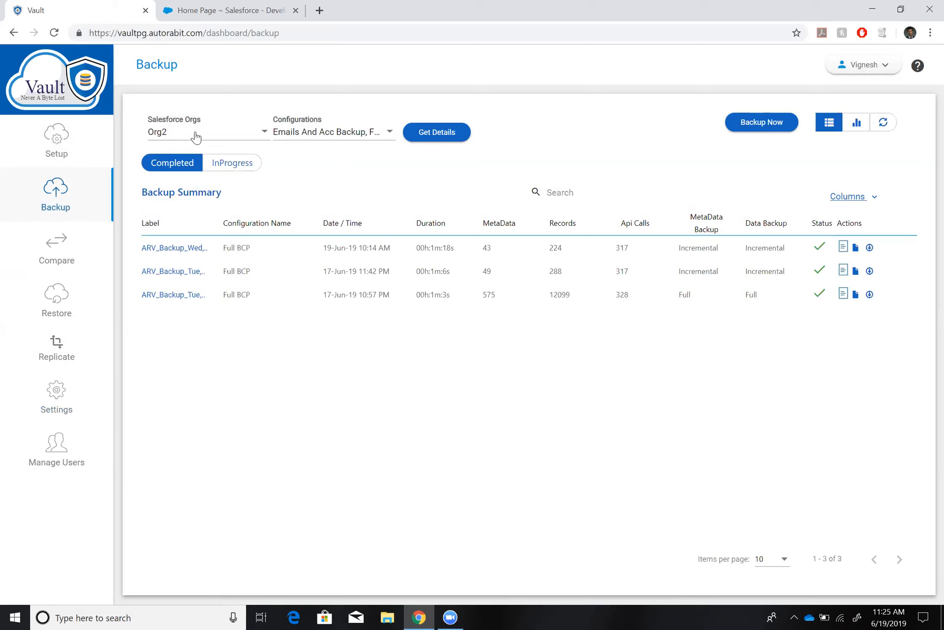
click(326, 139)
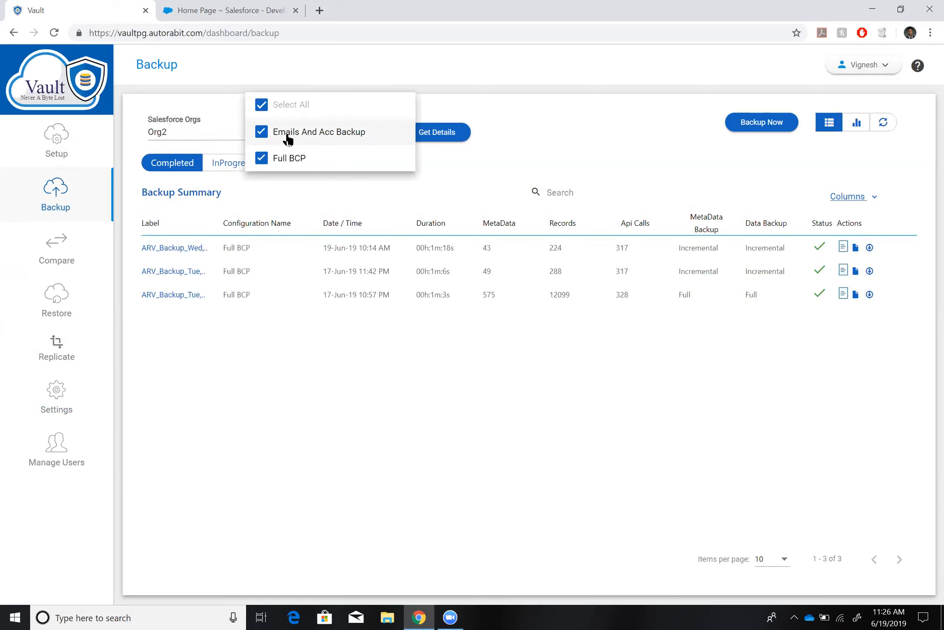
click(405, 206)
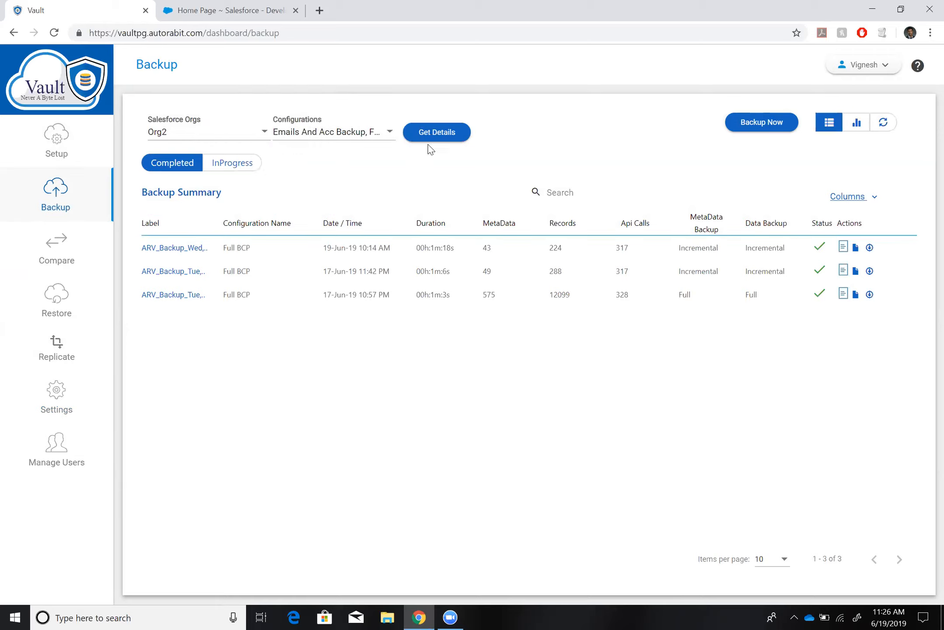
Filter Org2's backup summary to show only the Emails And Acc Backup configuration.
click(302, 127)
click(261, 107)
click(279, 134)
click(472, 149)
click(449, 133)
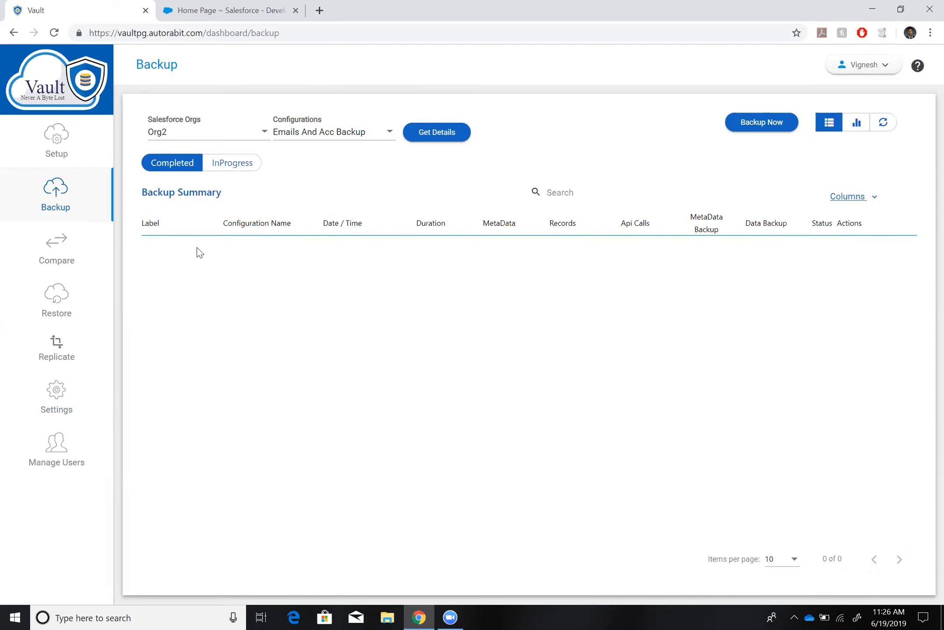
Run an on-demand backup of Org2 with the Emails And Acc Backup configuration.
click(749, 125)
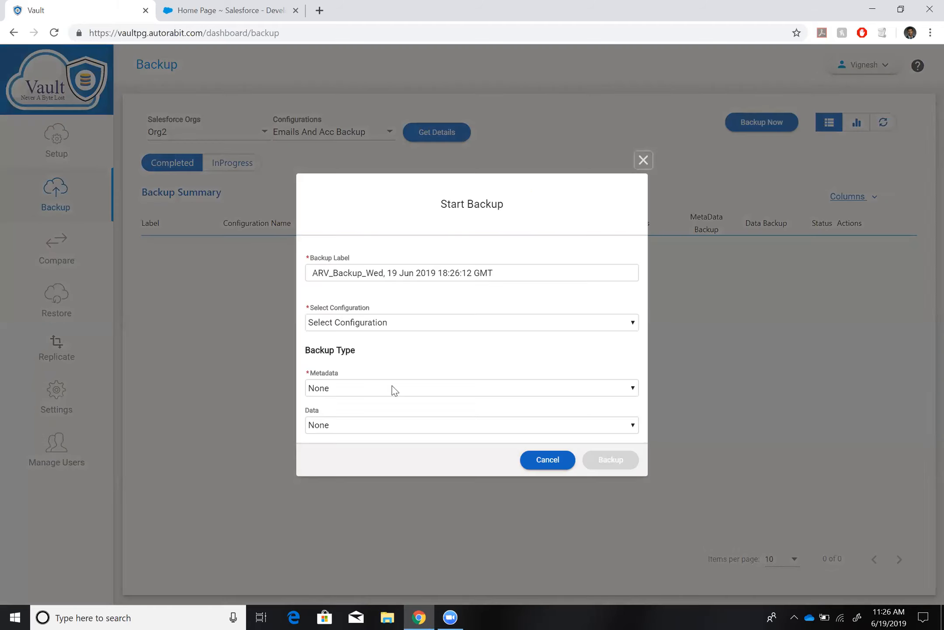
click(392, 322)
click(372, 348)
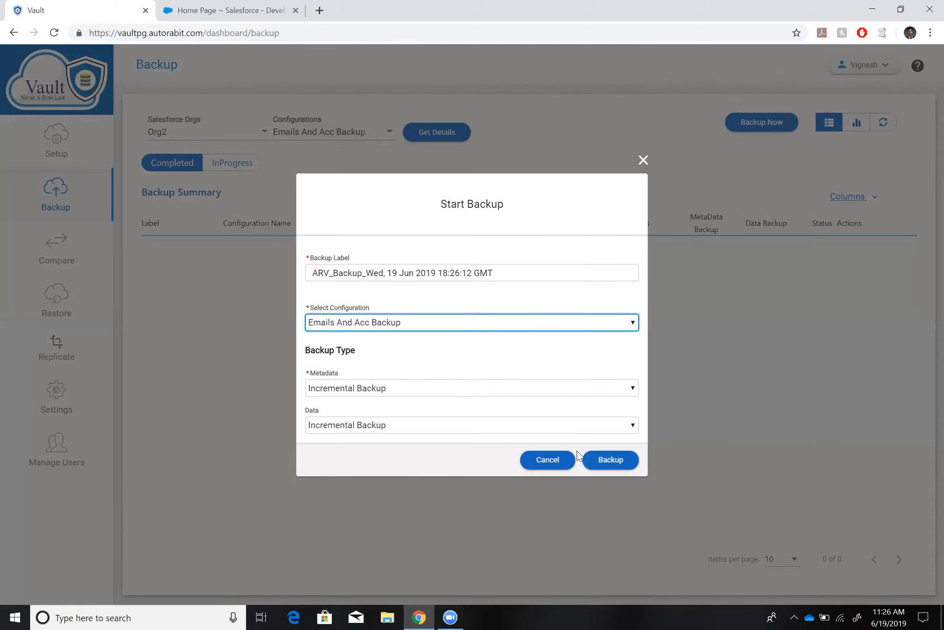
click(597, 463)
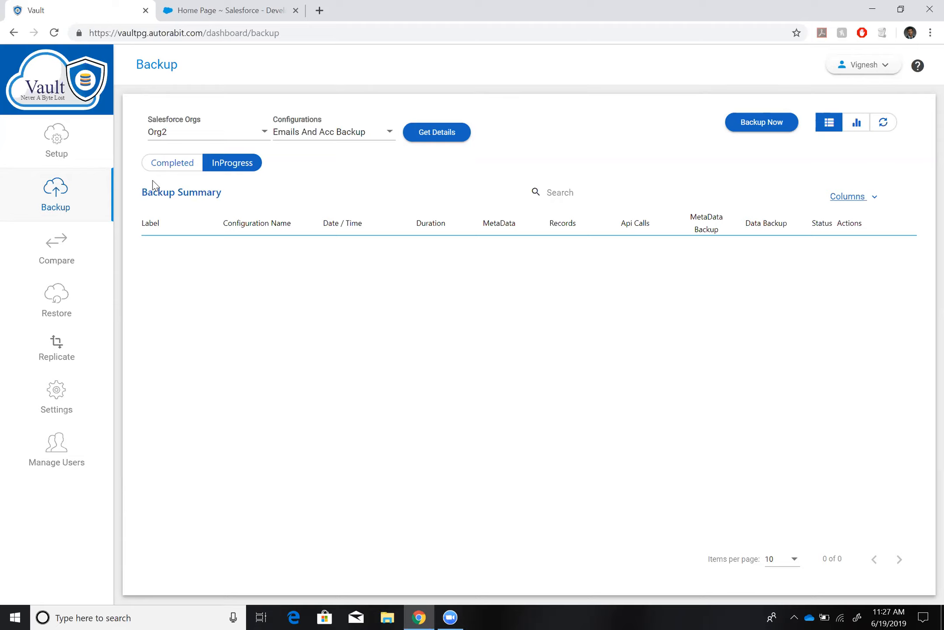
Start a live comparison for Org2 using the Full BCP snapshot from 19-Jun-19 10:14 AM as the older snapshot.
click(52, 263)
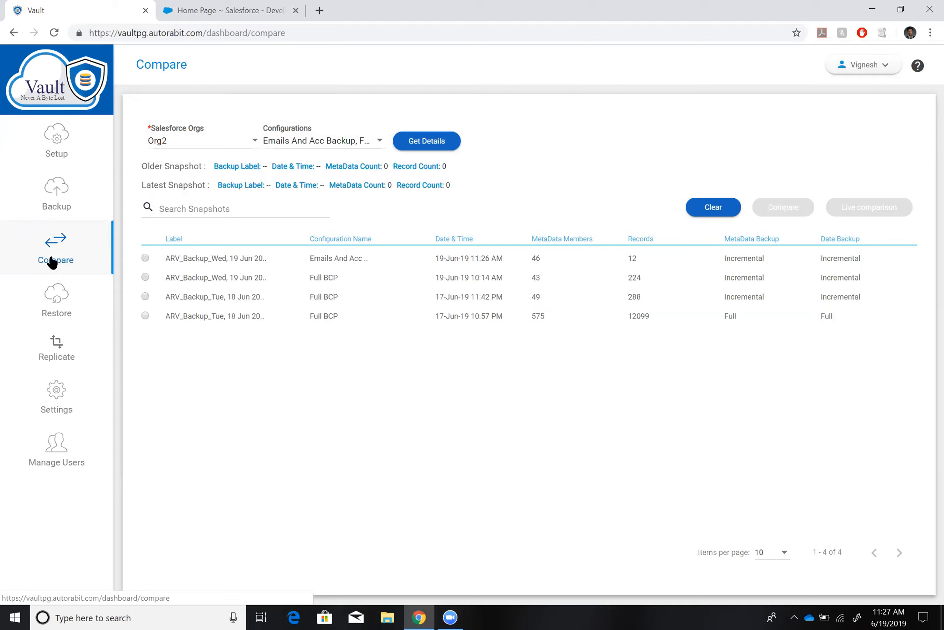
click(145, 277)
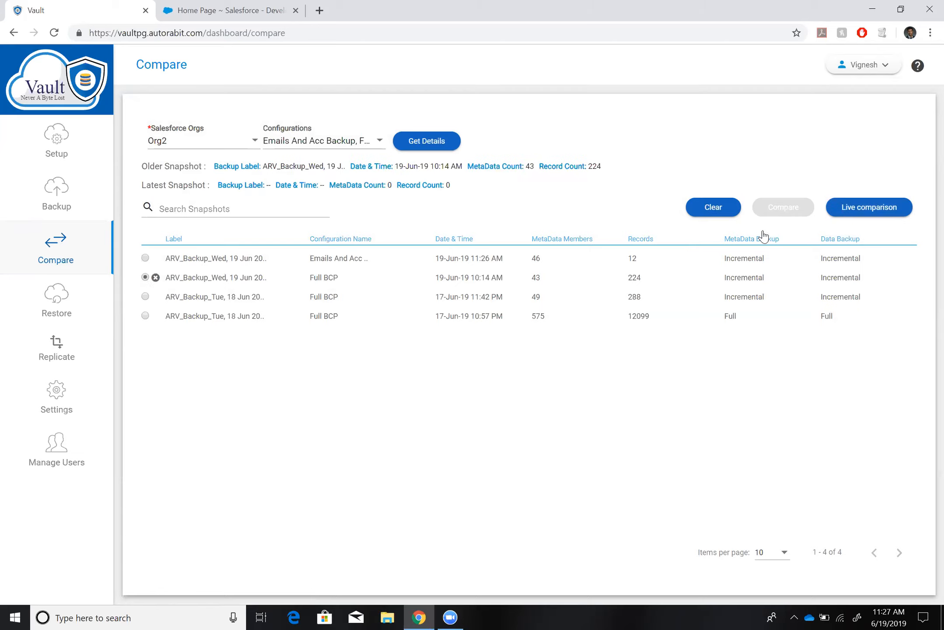
click(862, 209)
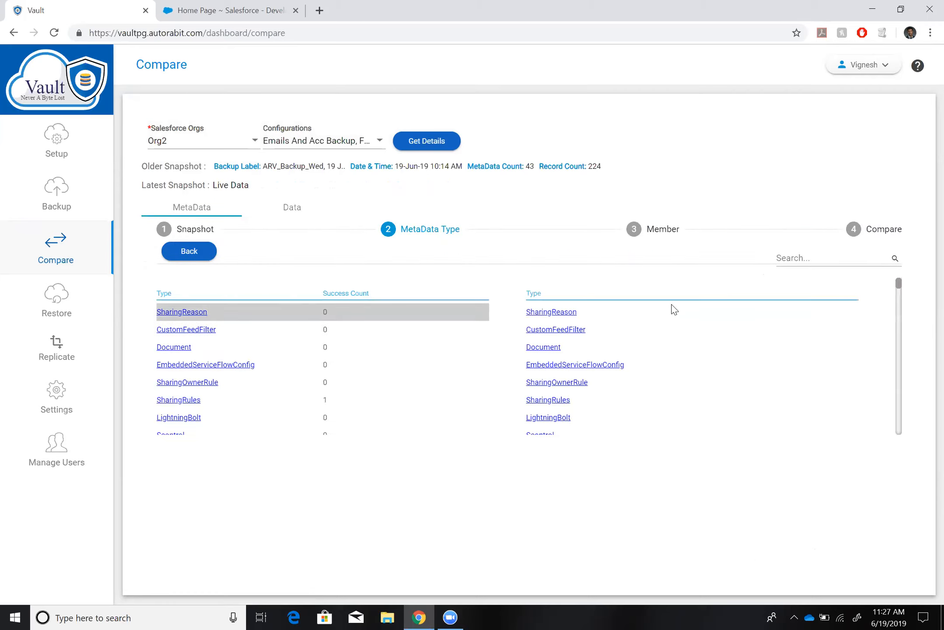
Search the compared metadata types for "fiel" and open the members of CustomField.
click(798, 257)
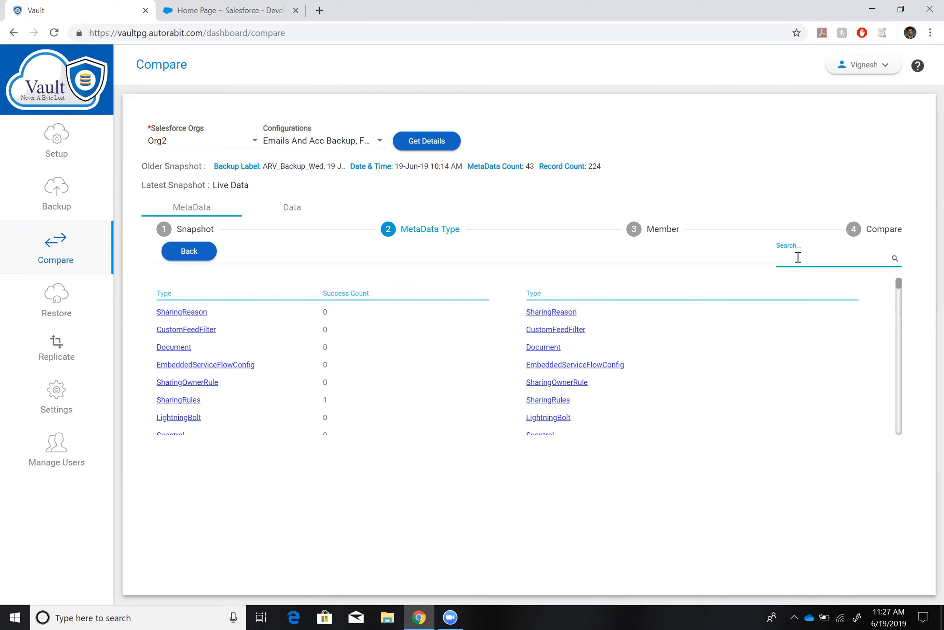
text(fiel)
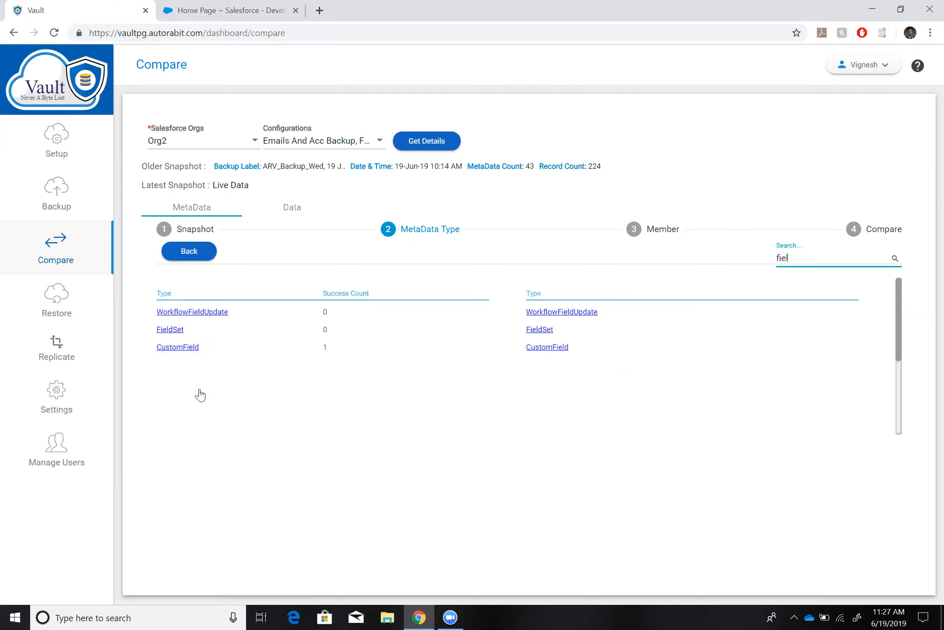
click(195, 355)
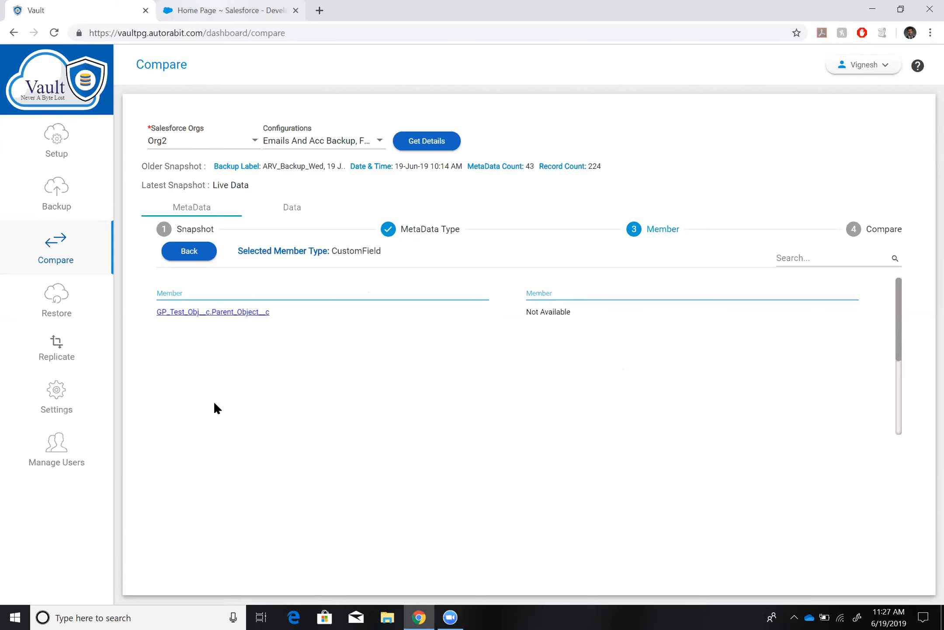
Switch to Salesforce, check the custom fields and relationships of the GP Test Obj custom object, and return to Vault.
key(ctrl+Tab)
click(183, 375)
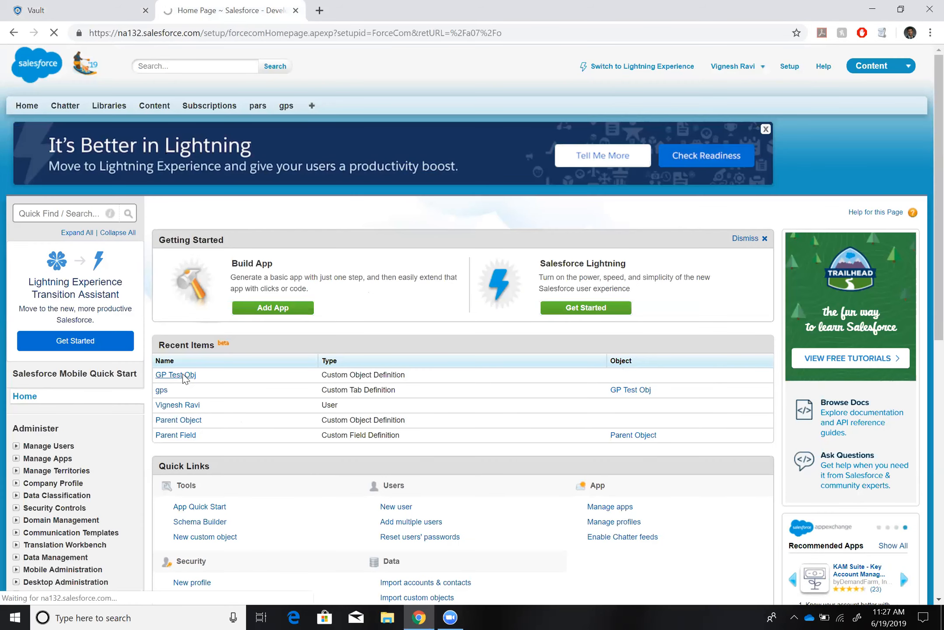
scroll(275, 416, down, 2)
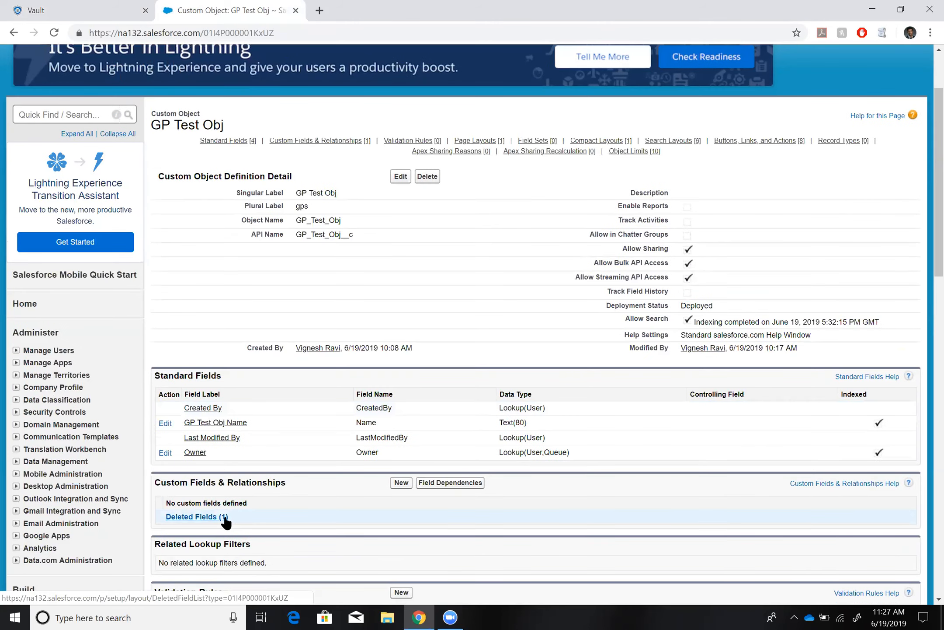
click(112, 6)
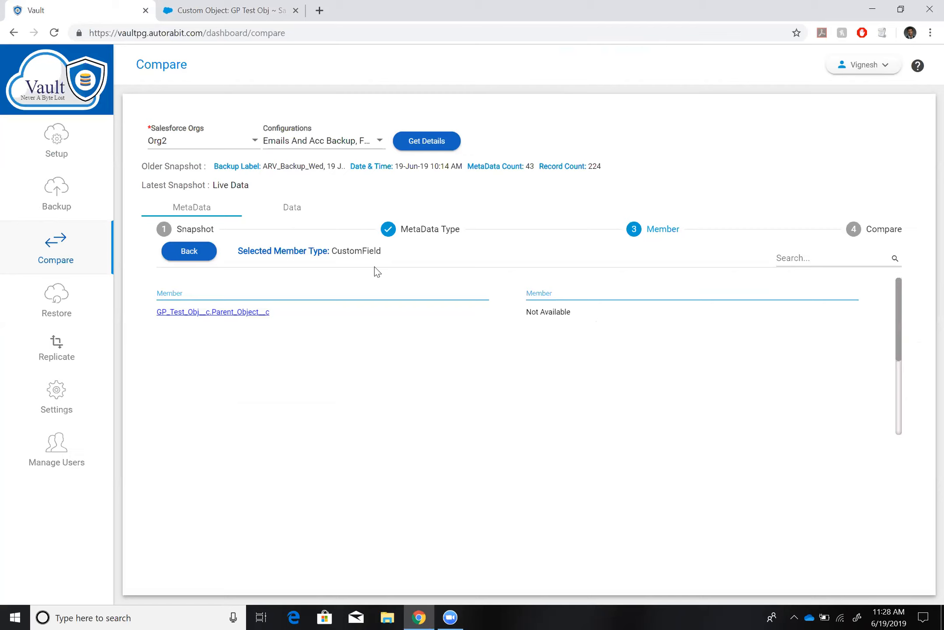
Search the data comparison for "gp" and open the record comparison of GP_Test_Obj__c.
click(285, 210)
click(797, 257)
text(gp)
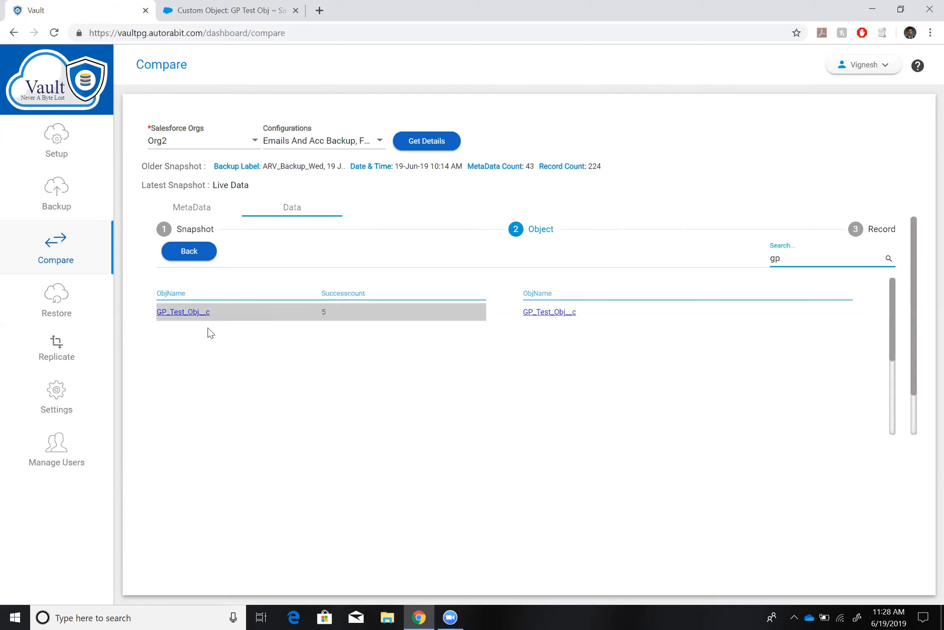
click(220, 310)
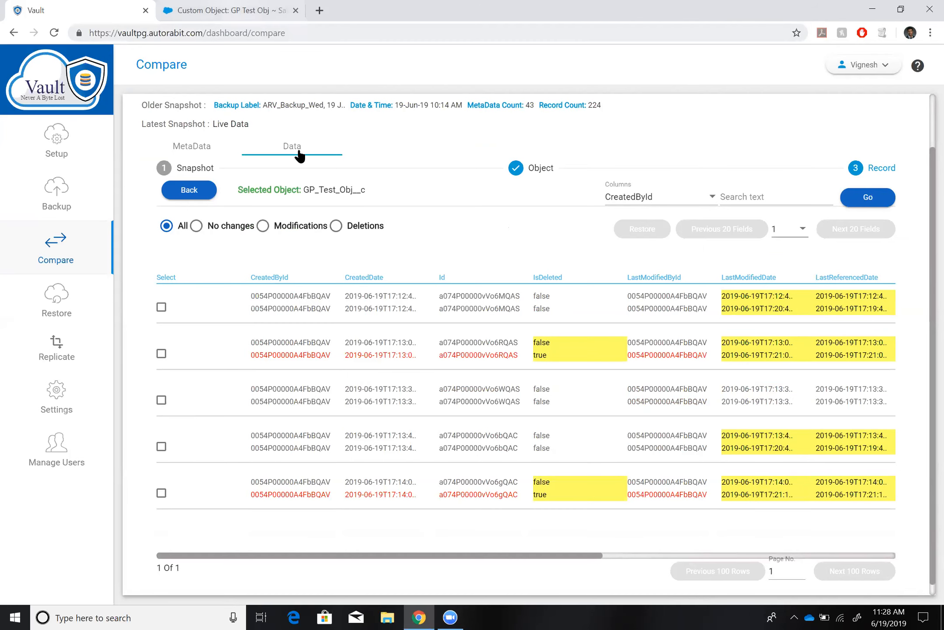
Switch to Salesforce, look over the recent gps records, and return to the comparison in Vault.
click(264, 11)
scroll(288, 108, up, 2)
click(286, 106)
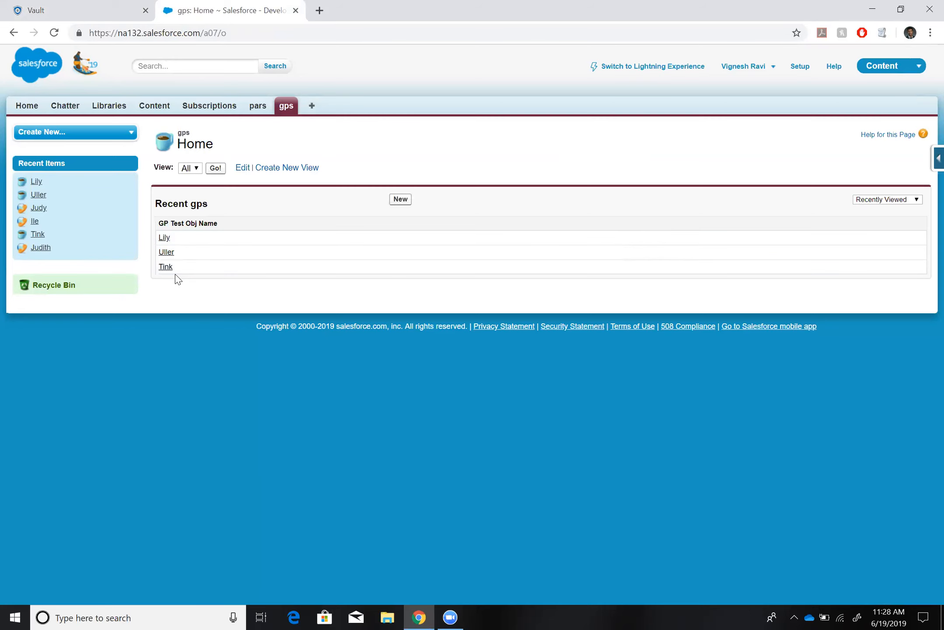
click(81, 8)
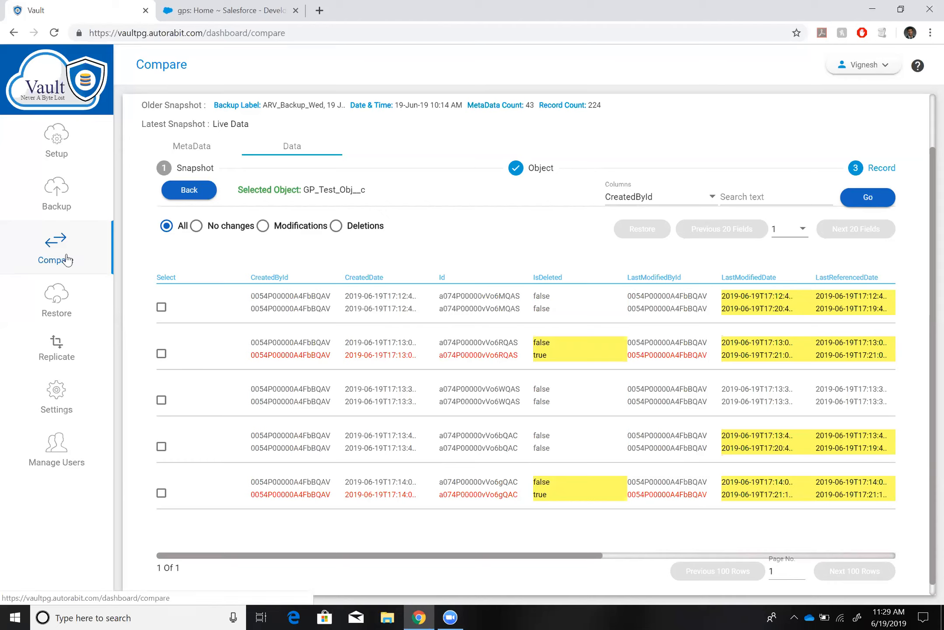
Select the two deleted GP_Test_Obj__c records in the data comparison.
click(162, 353)
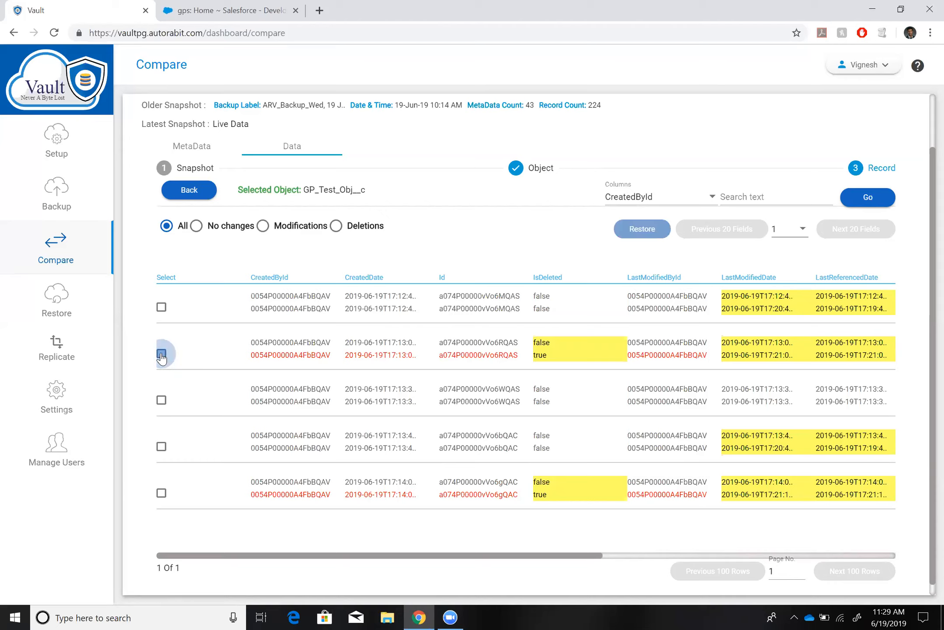
click(161, 493)
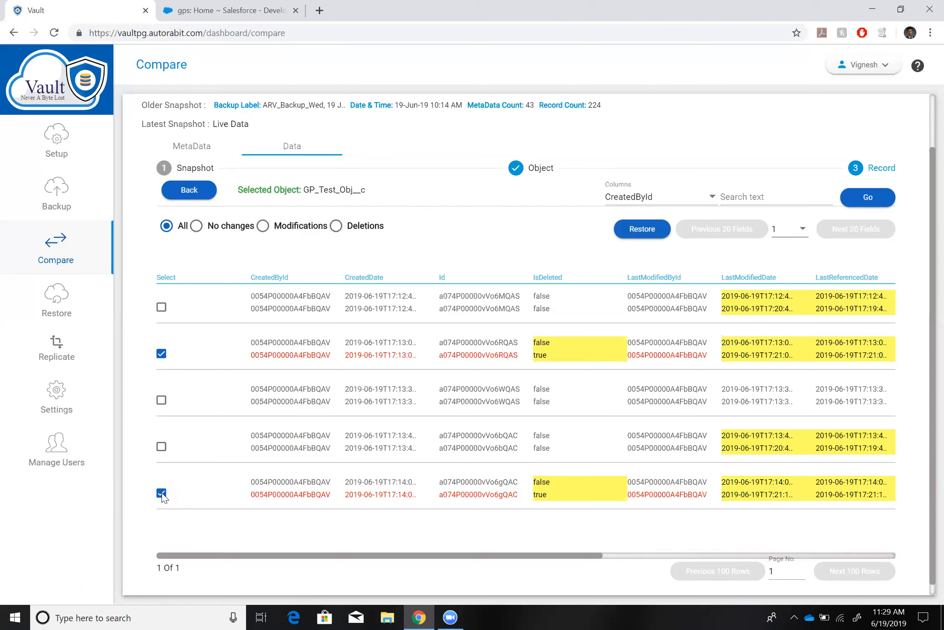
View the metadata comparison of the custom field GP_Test_Obj__c.Parent_Object__c.
click(219, 148)
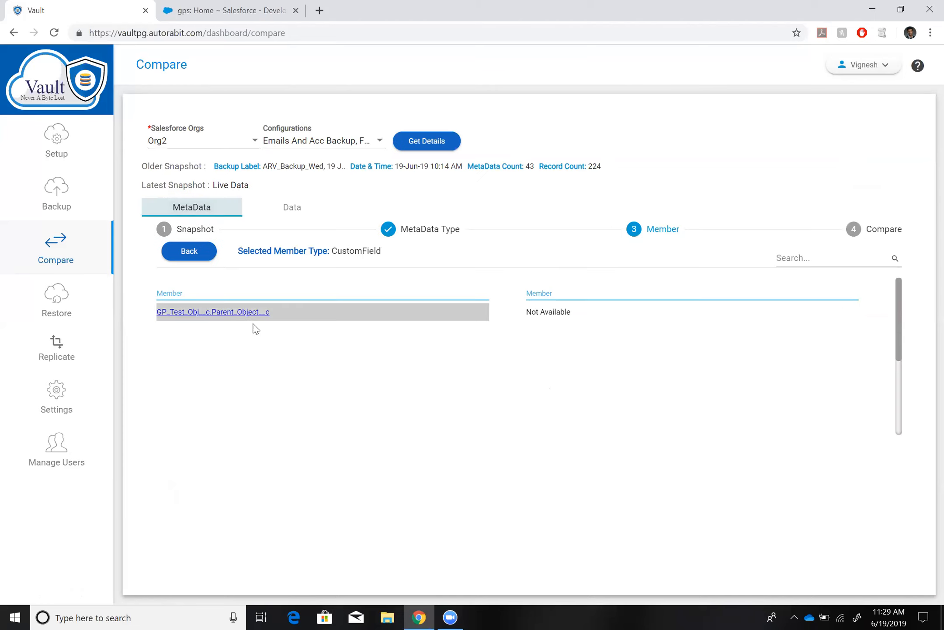
click(279, 313)
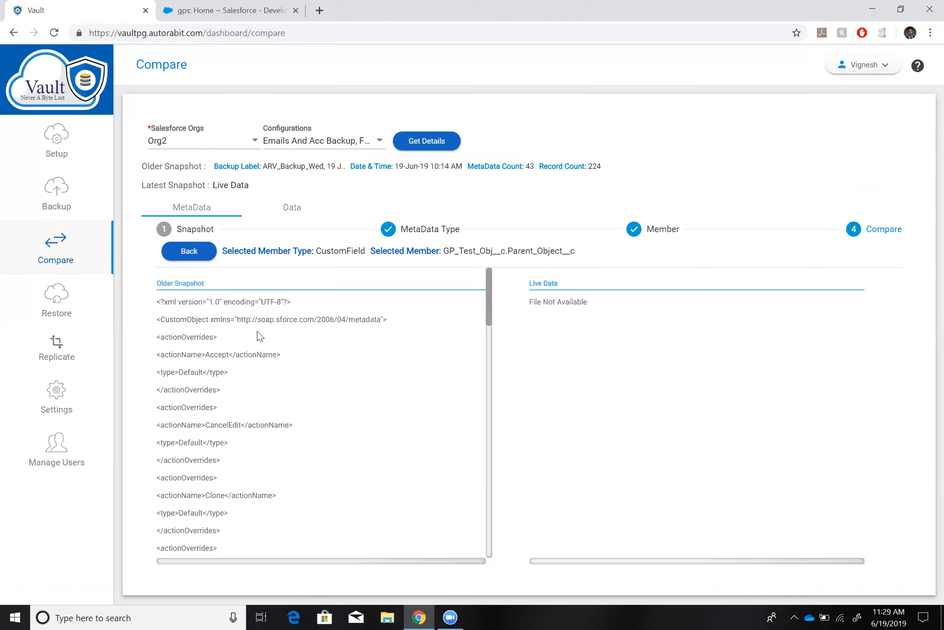
Restore the two deleted GP_Test_Obj__c records from the object's data comparison.
click(292, 207)
click(234, 312)
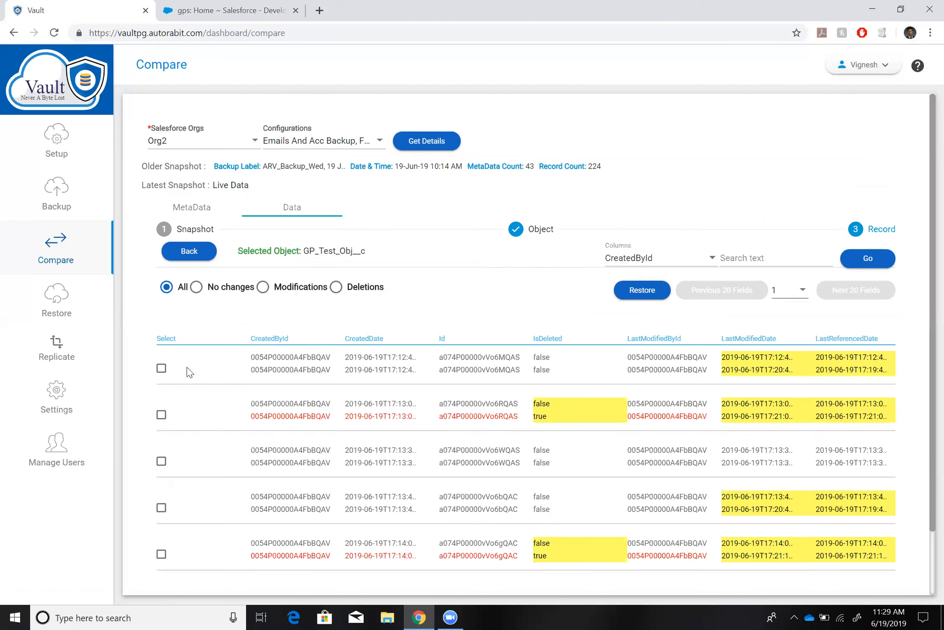
click(161, 414)
click(161, 554)
click(655, 290)
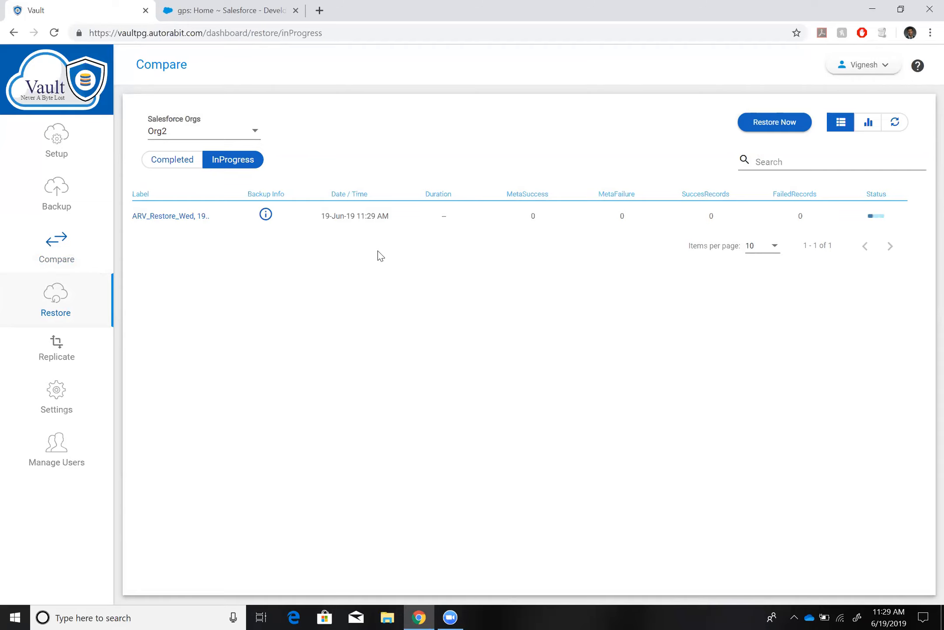
Check Org2's completed restores and begin a selective restore from the Full BCP snapshot of 19-Jun-19 10:14 AM.
click(59, 302)
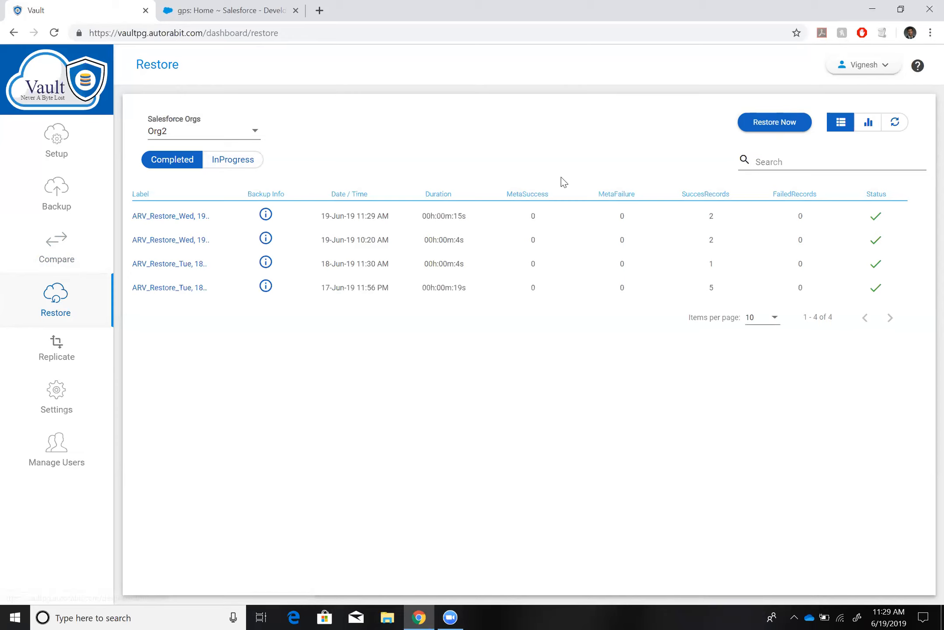
click(757, 128)
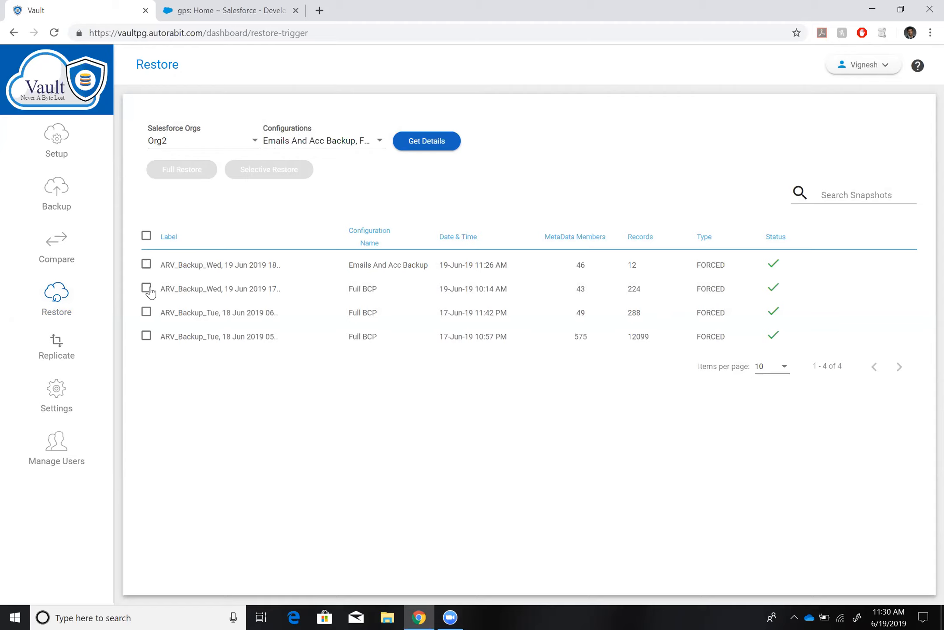
click(147, 288)
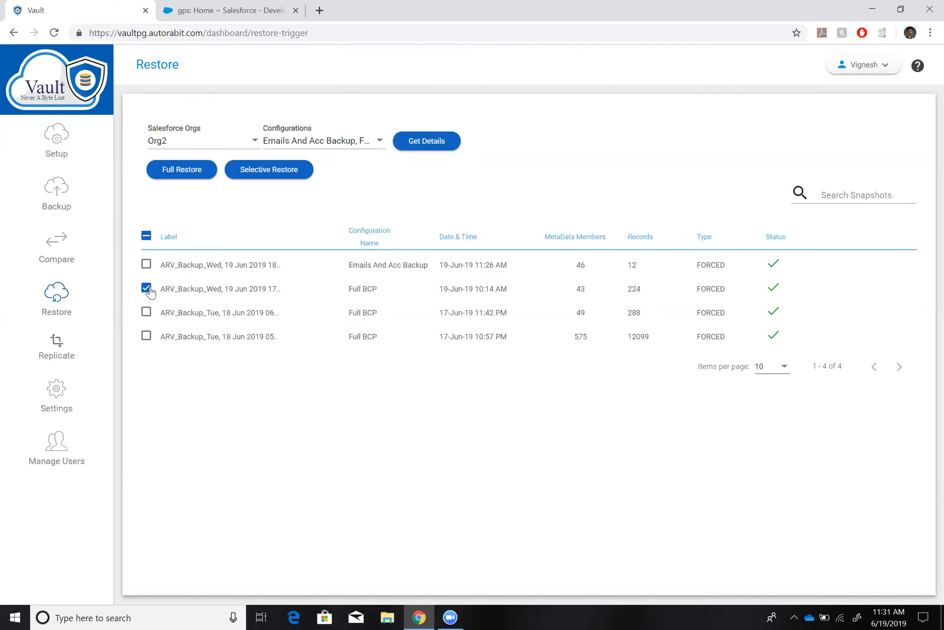
click(266, 174)
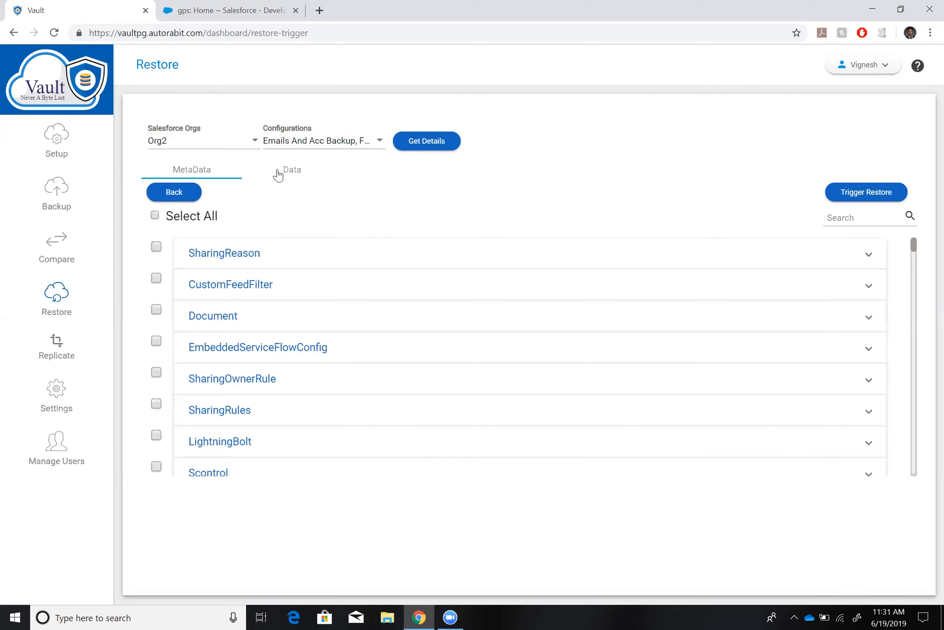
Filter the metadata types by "fiel" and select the CustomField member GP_Test_Obj__c.Parent_Object__c for restore.
click(850, 214)
text(fiel)
click(320, 324)
click(235, 387)
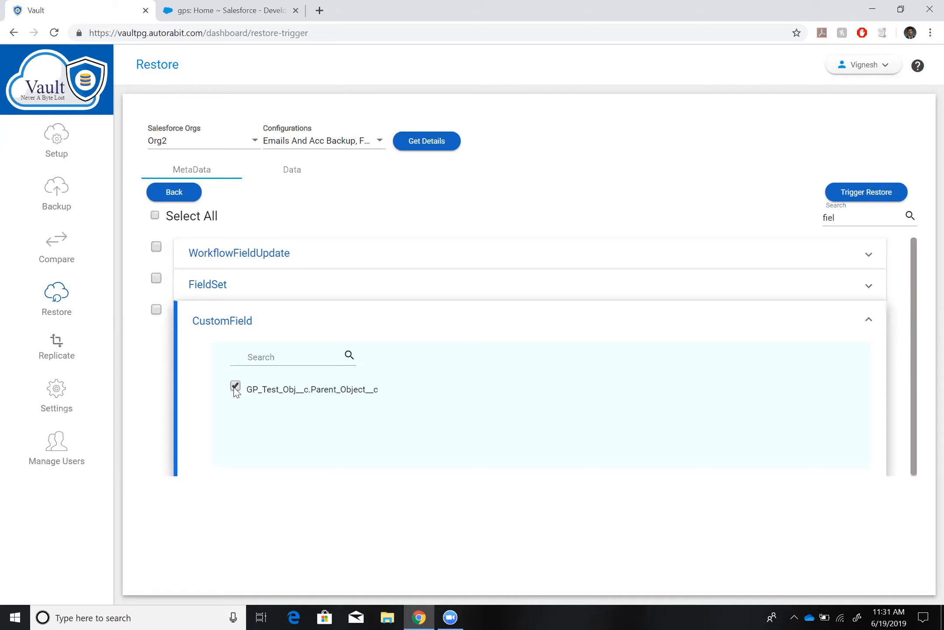
Expand the Account object in the restore data and open its relationship schema.
click(280, 172)
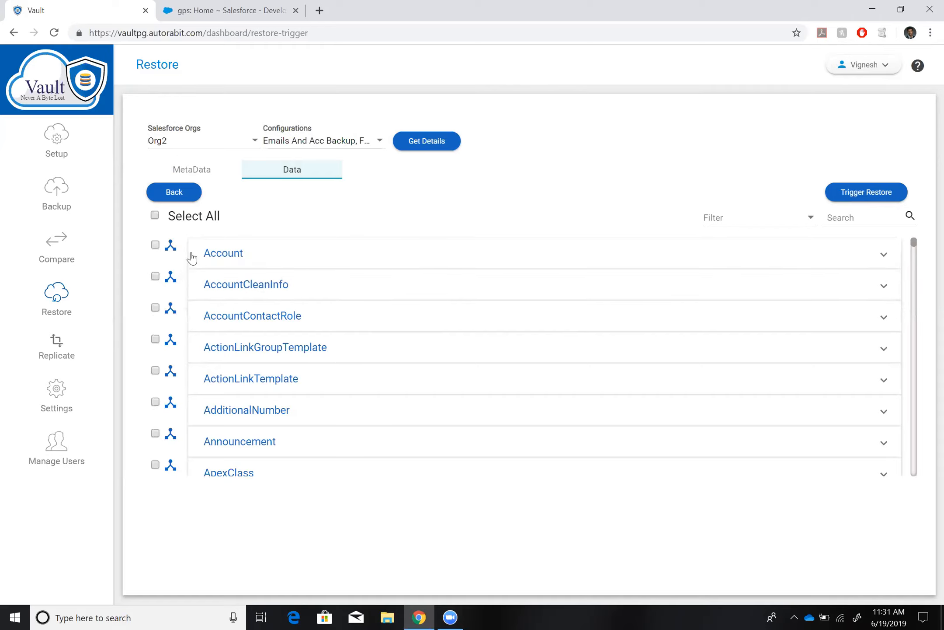
click(216, 255)
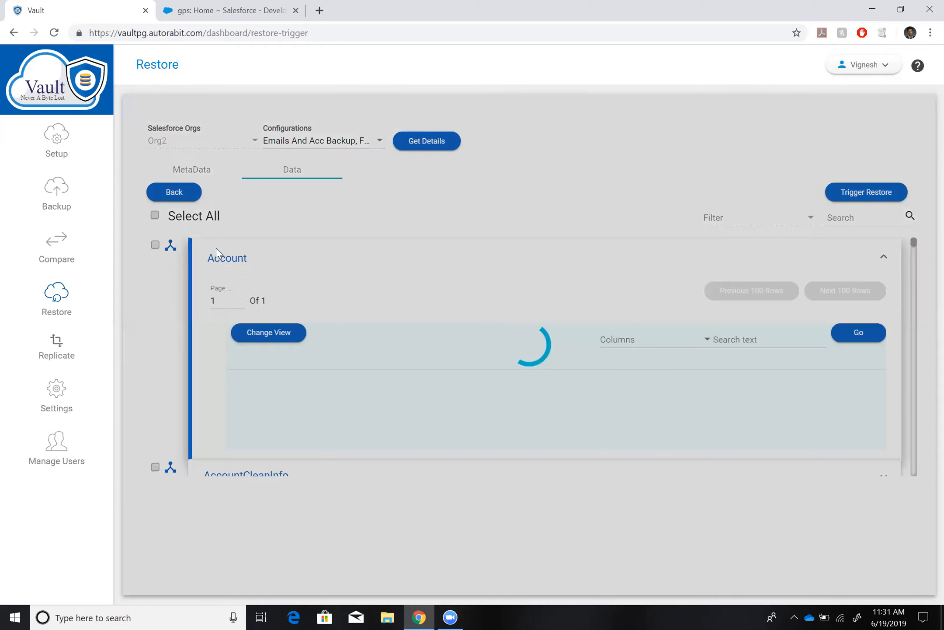
click(170, 248)
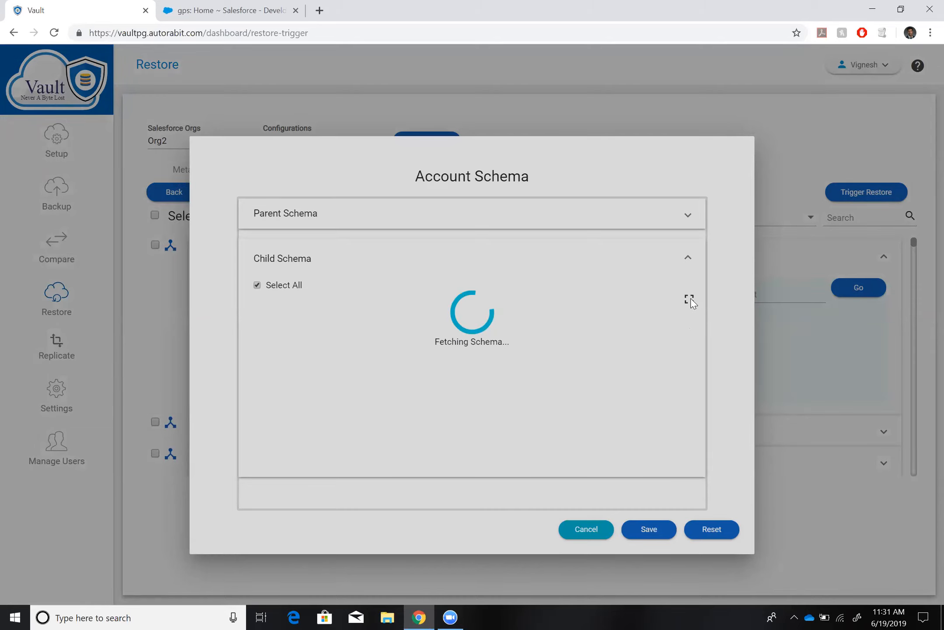
Examine the Account child schema in full screen, reselect OpportunityLineItem, and return to the schema dialog.
click(689, 300)
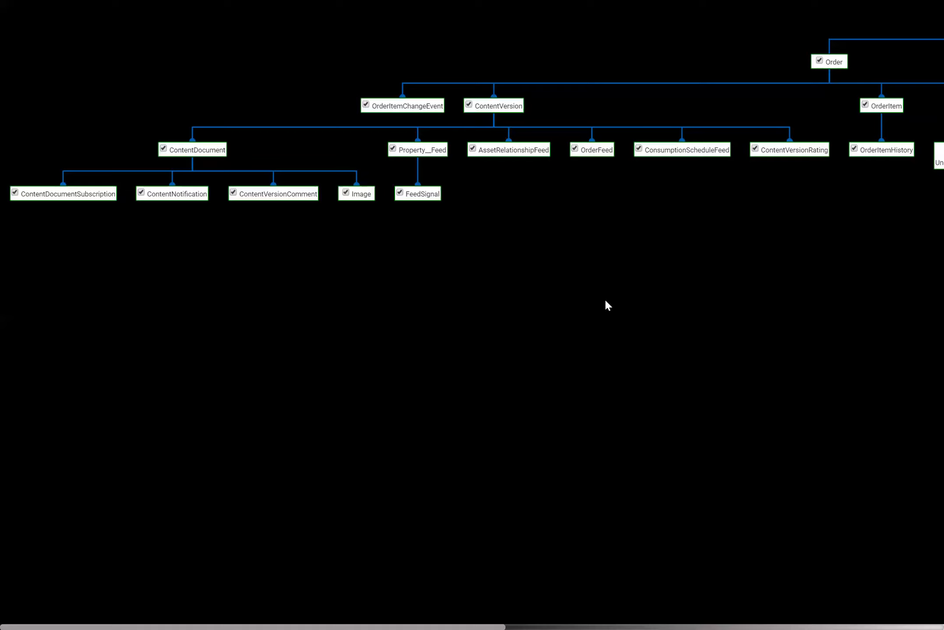
scroll(606, 301, right, 10)
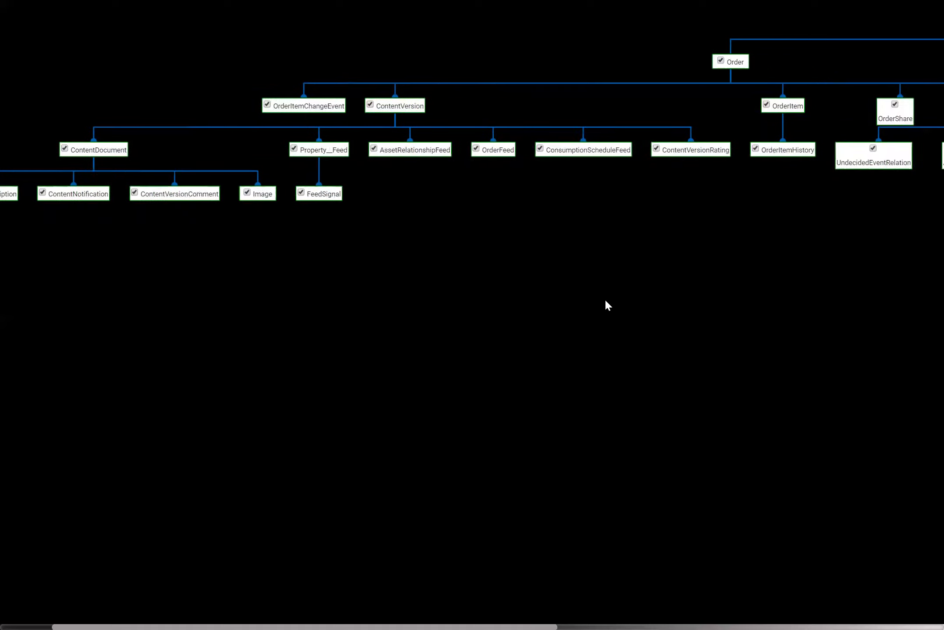
scroll(606, 301, right, 3)
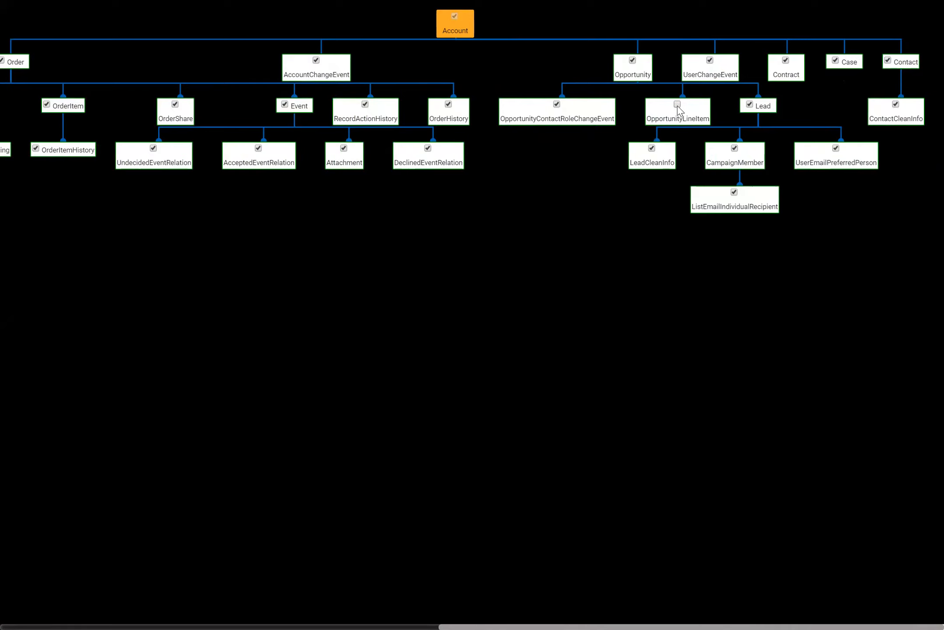
click(677, 105)
key(F11)
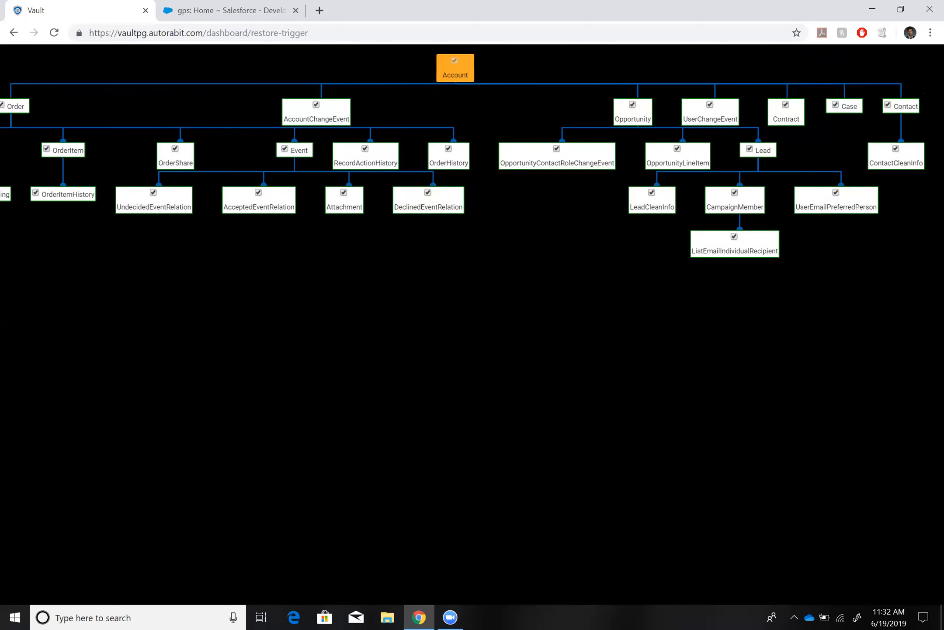
key(Escape)
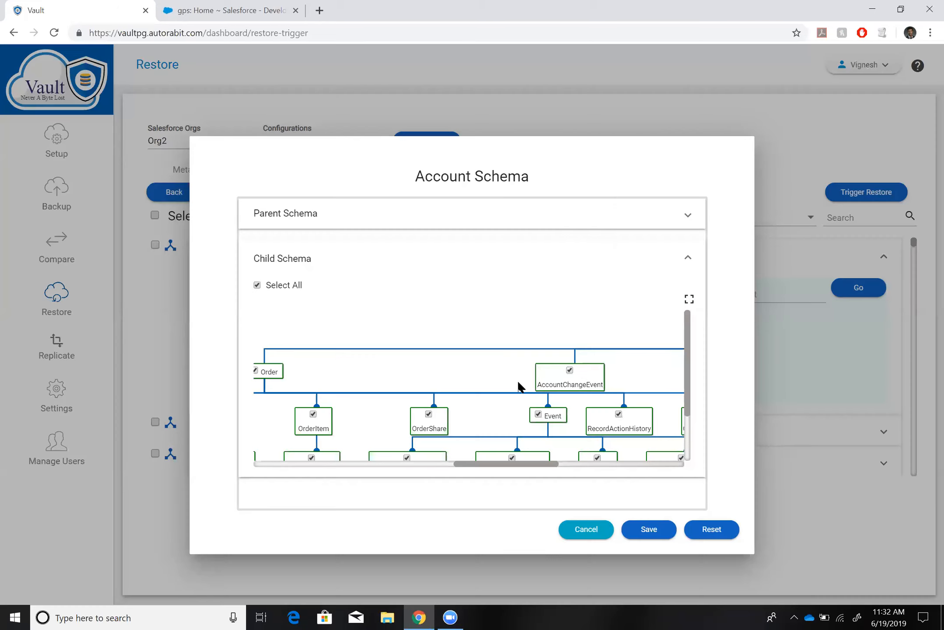
Review the rest of the Account child schema and its parent schema, and save the schema selection.
scroll(543, 399, down, 2)
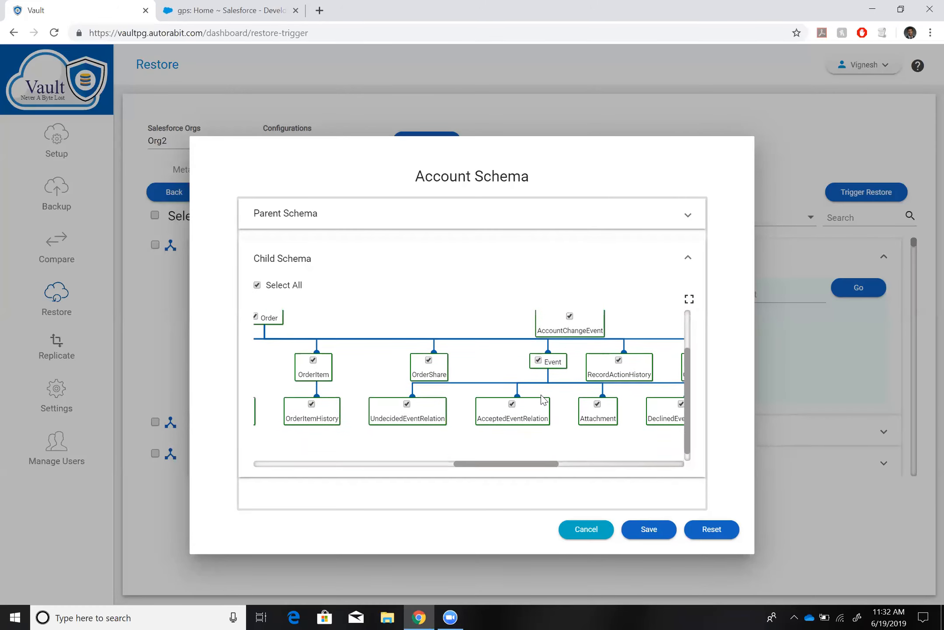
click(444, 218)
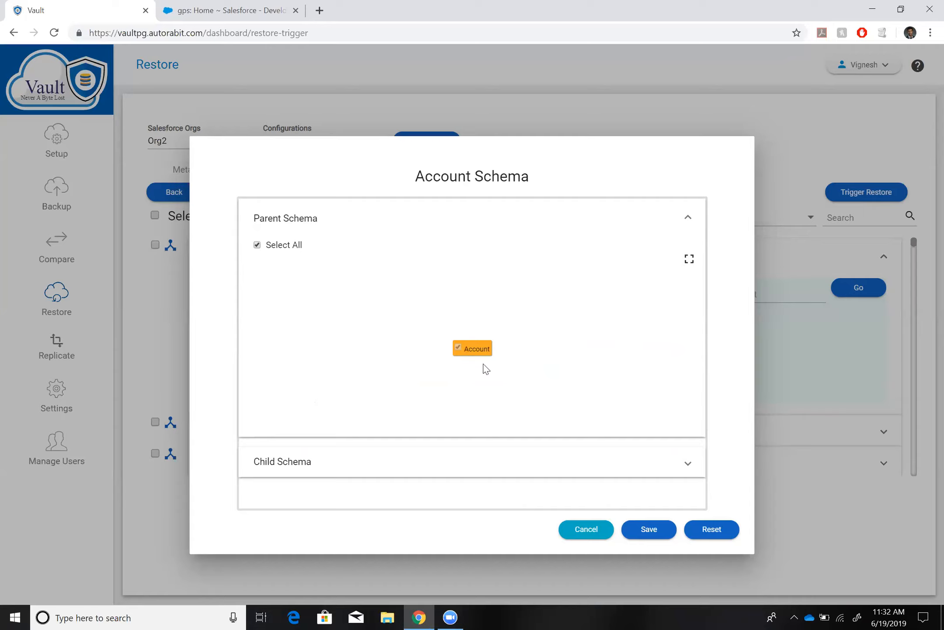
click(650, 529)
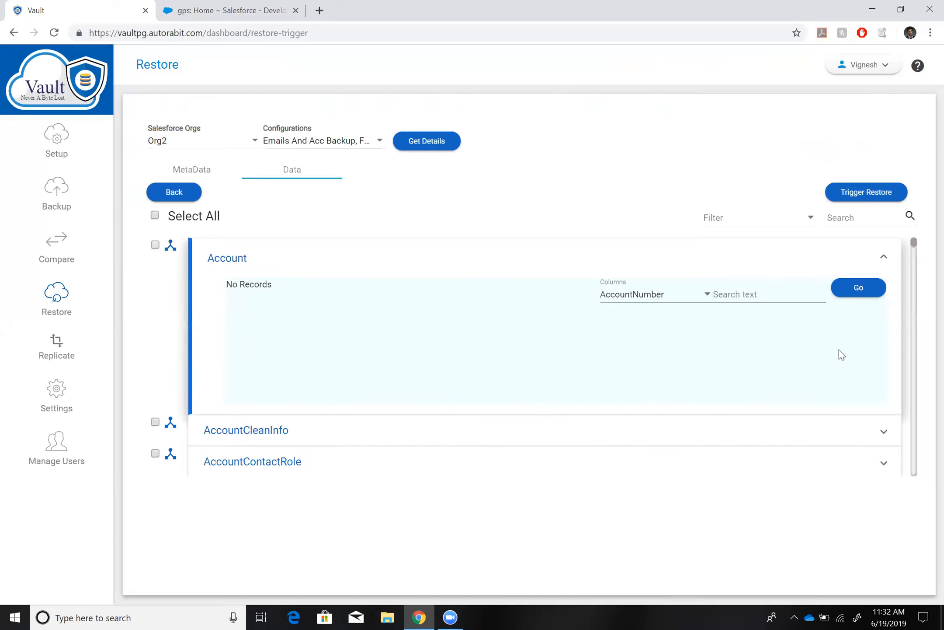
Filter the restore data objects by "gp" and expand GP_Test_Obj__c.
click(845, 217)
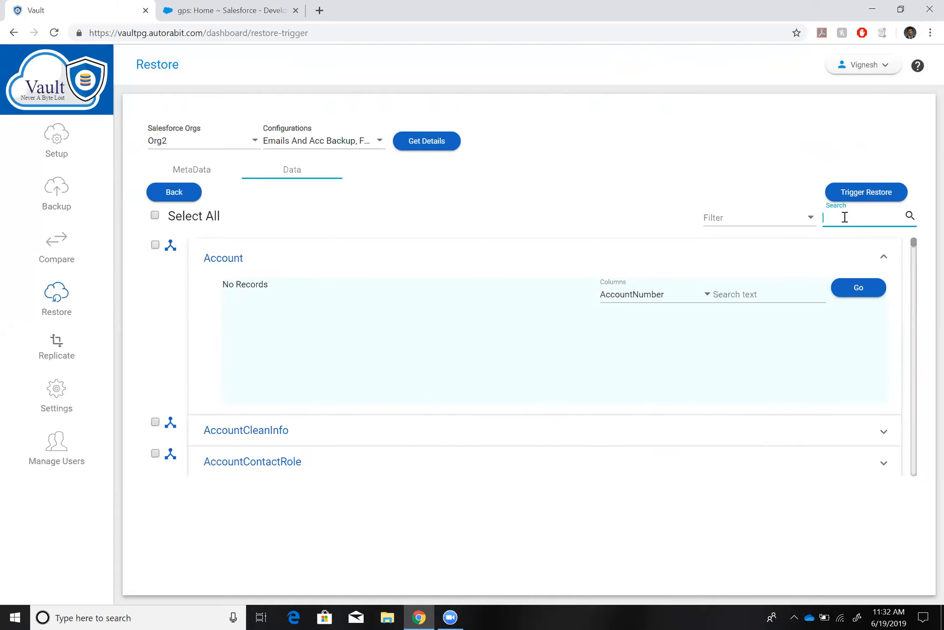
text(gp)
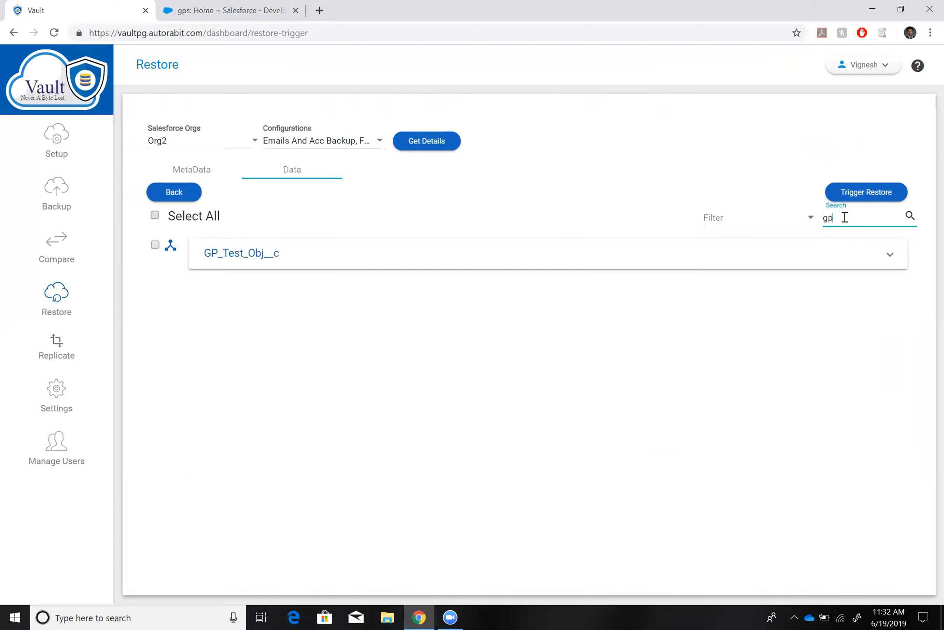
click(282, 256)
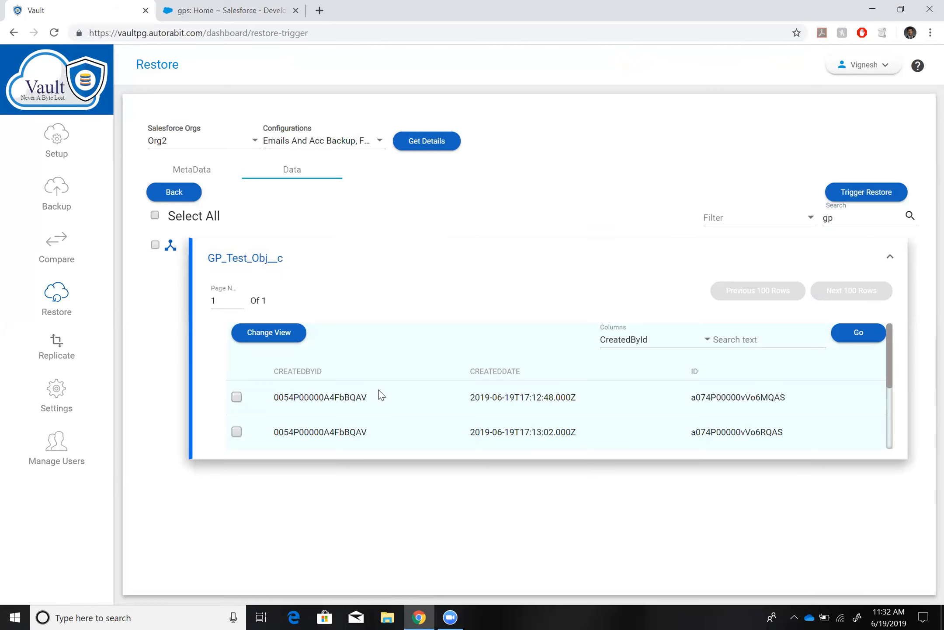
Add the Name column to the GP_Test_Obj__c record view.
scroll(381, 395, down, 3)
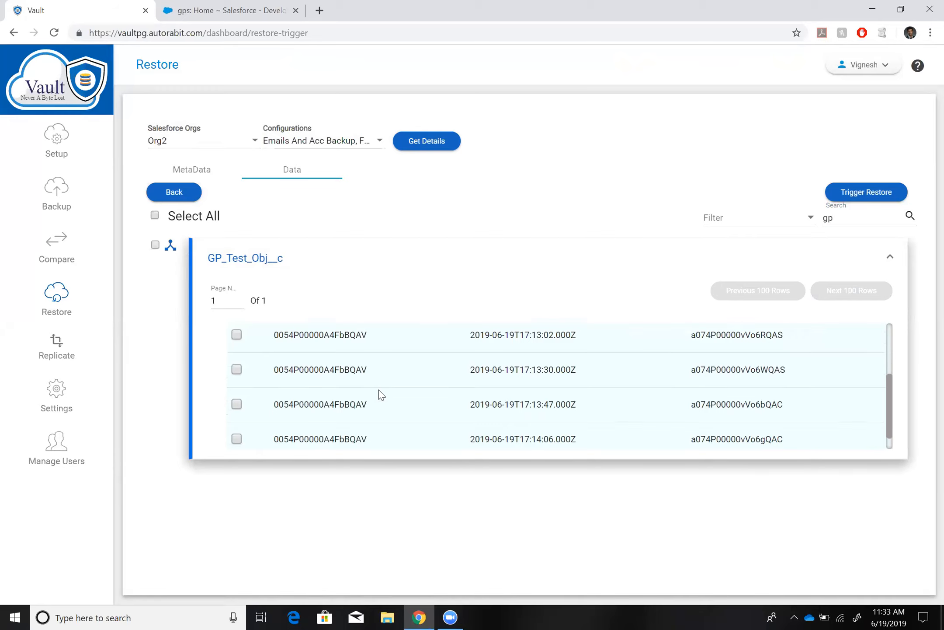
scroll(380, 395, up, 4)
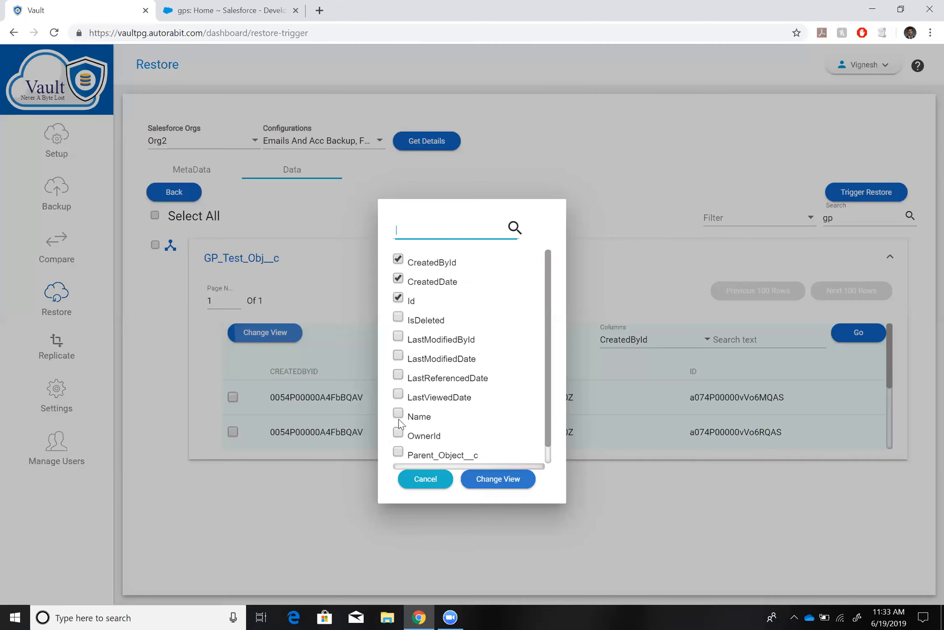
click(399, 414)
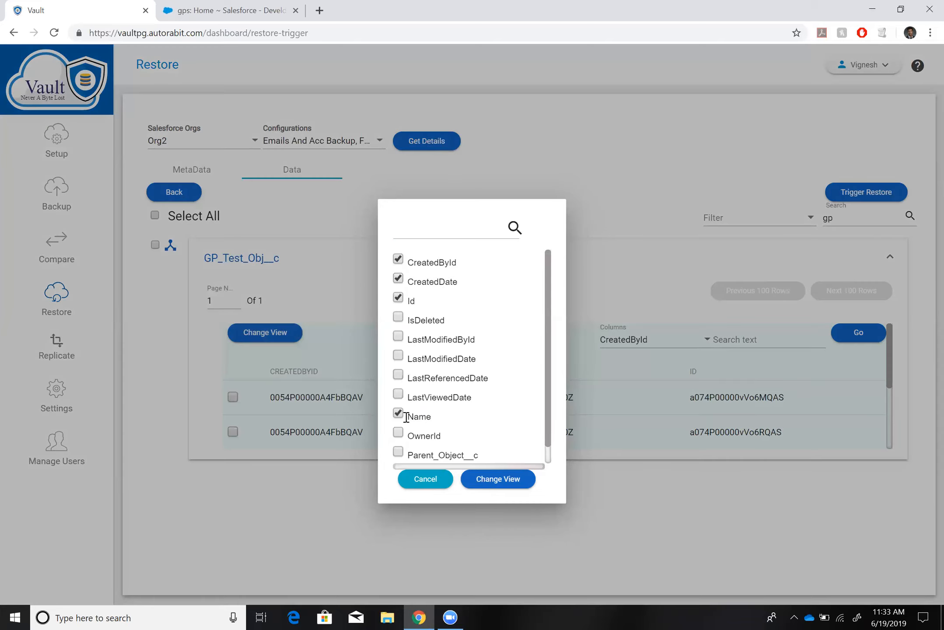
click(486, 478)
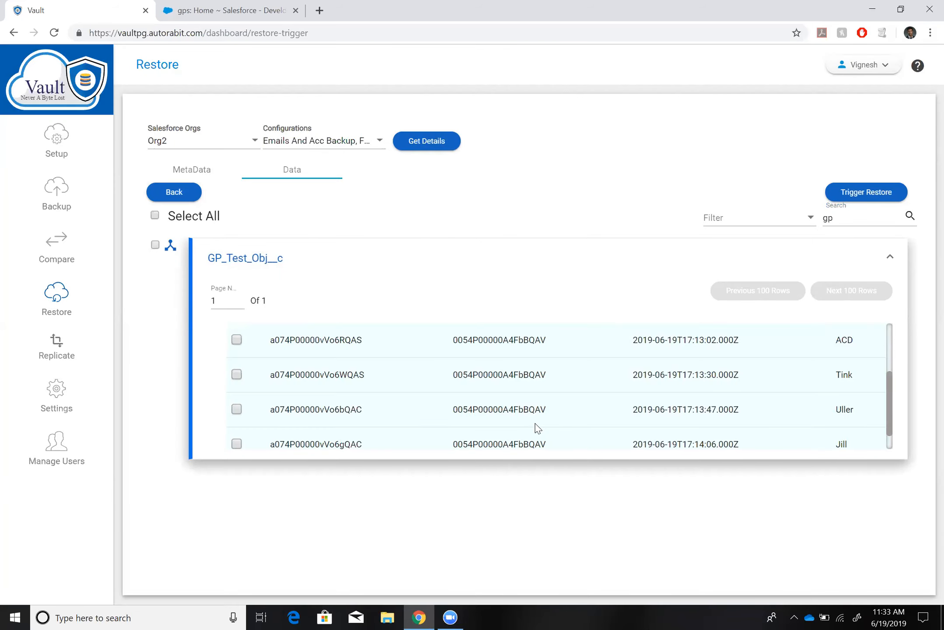
Select the GP_Test_Obj__c records created on 2019-06-19 at 17:13:30 and 17:14:06 for restore.
scroll(538, 428, up, 1)
scroll(536, 428, down, 3)
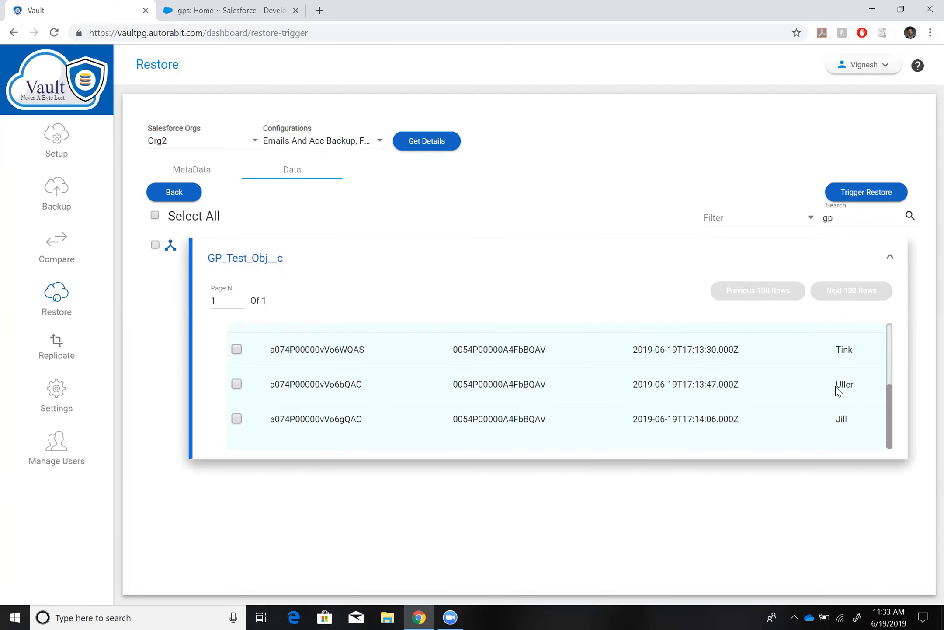
scroll(243, 358, up, 1)
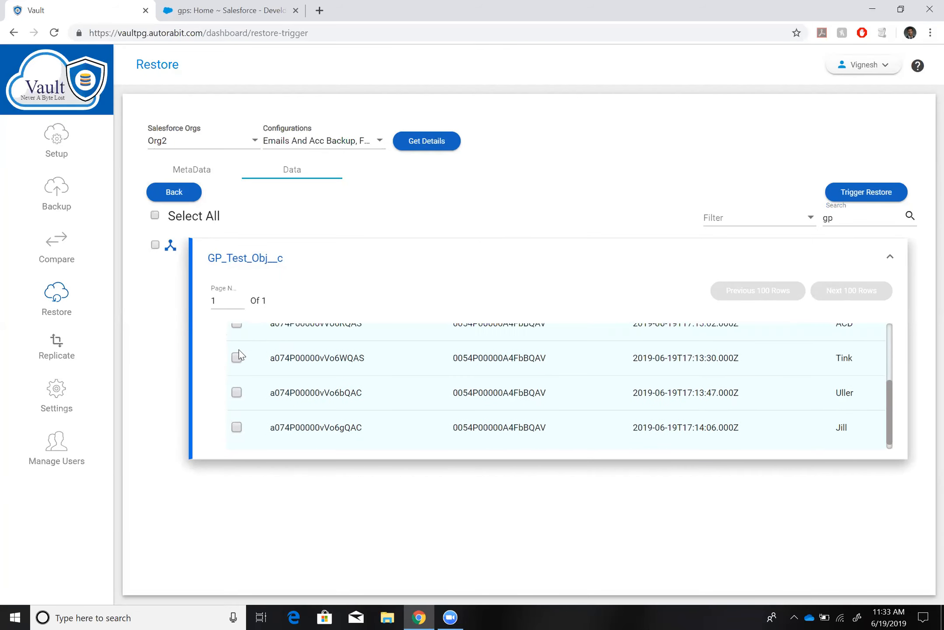
click(237, 356)
scroll(239, 389, down, 1)
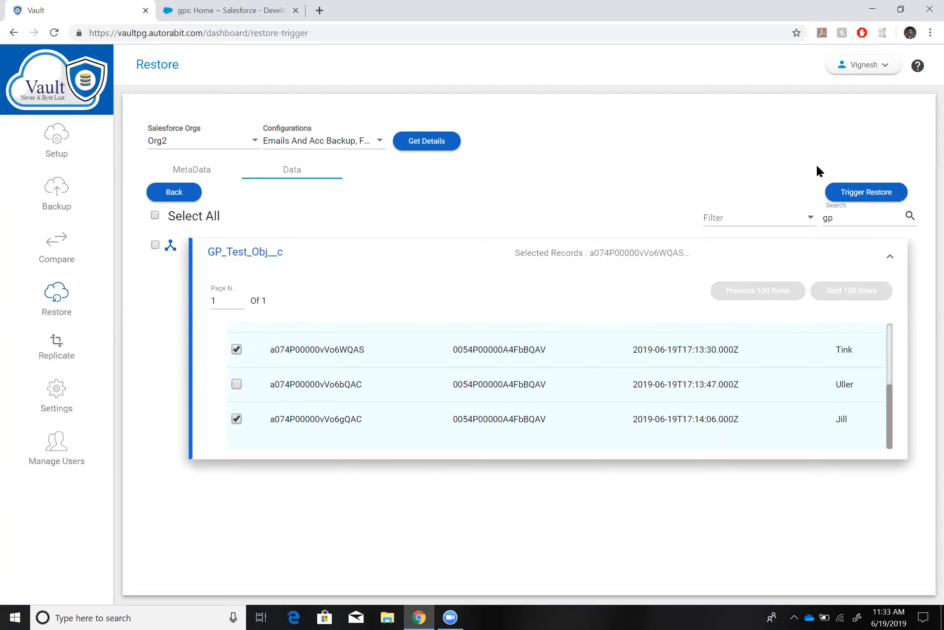
Trigger the restore of the selected records, look at the recent gps list in Salesforce, and return to Vault.
click(851, 193)
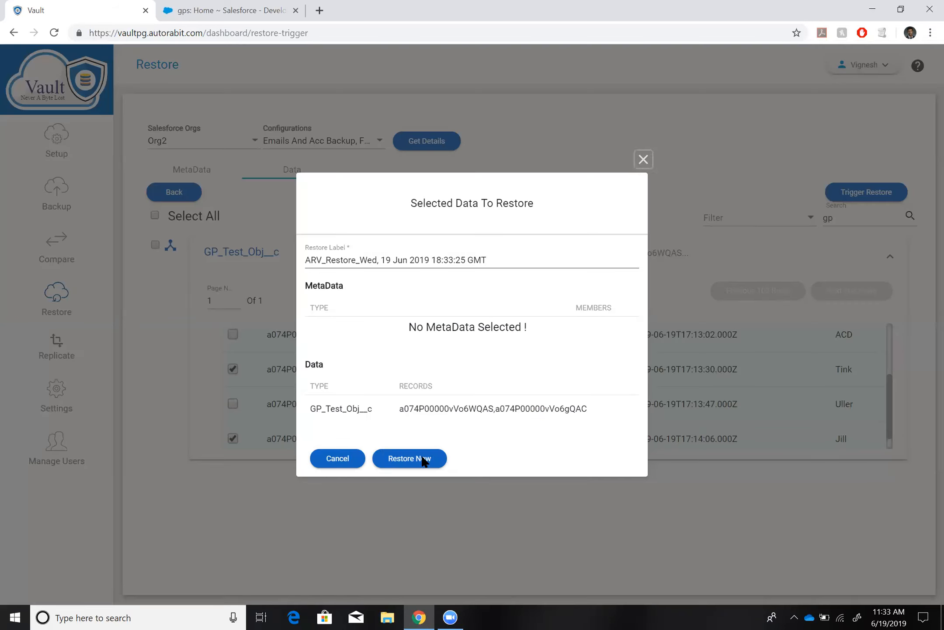
click(422, 456)
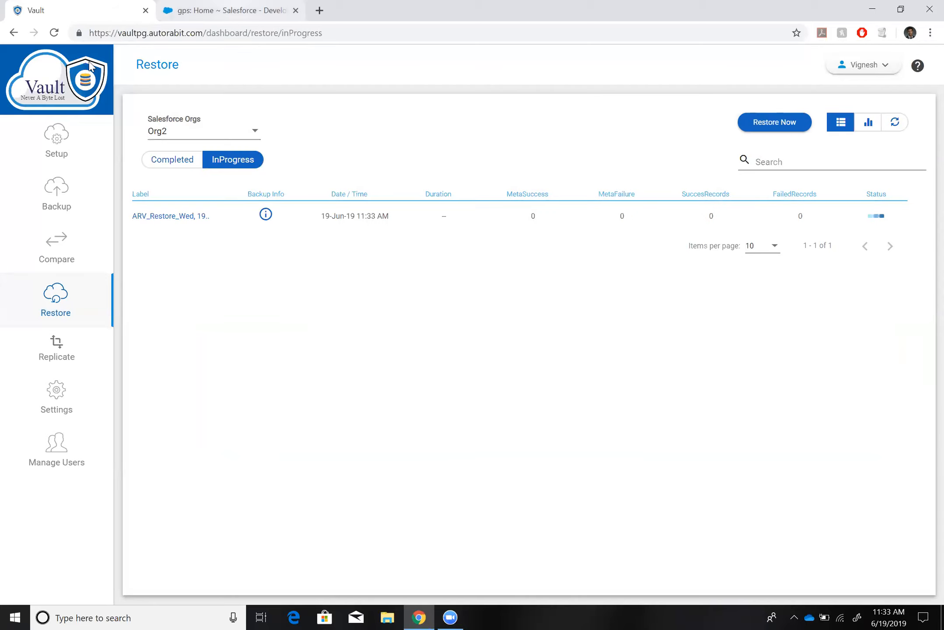
key(ctrl+Tab)
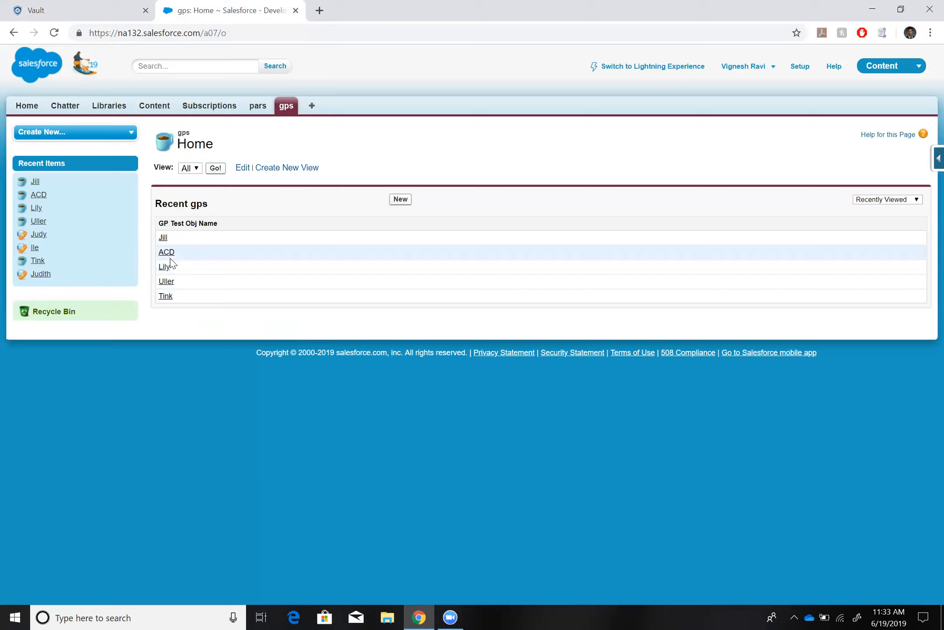
click(90, 6)
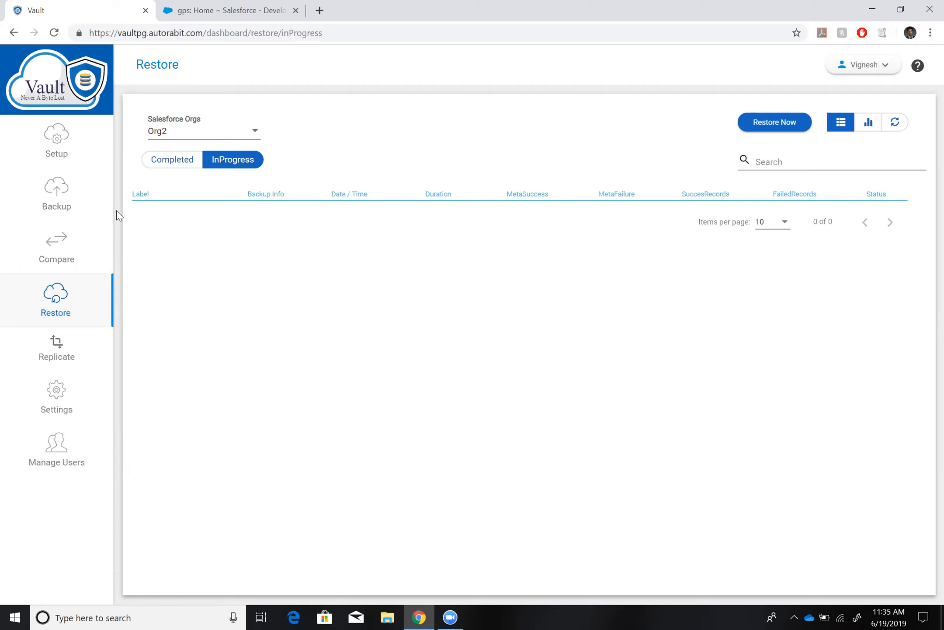
Begin a selective replication of Org2's Full BCP snapshot of 19-Jun-19 10:14 AM with Org1 as the destination org.
click(72, 352)
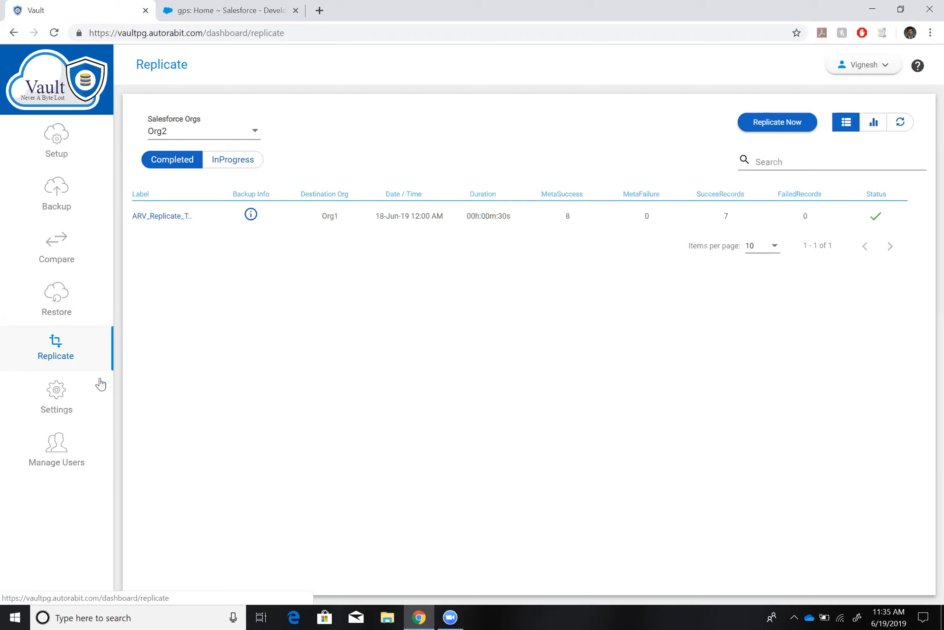
click(776, 123)
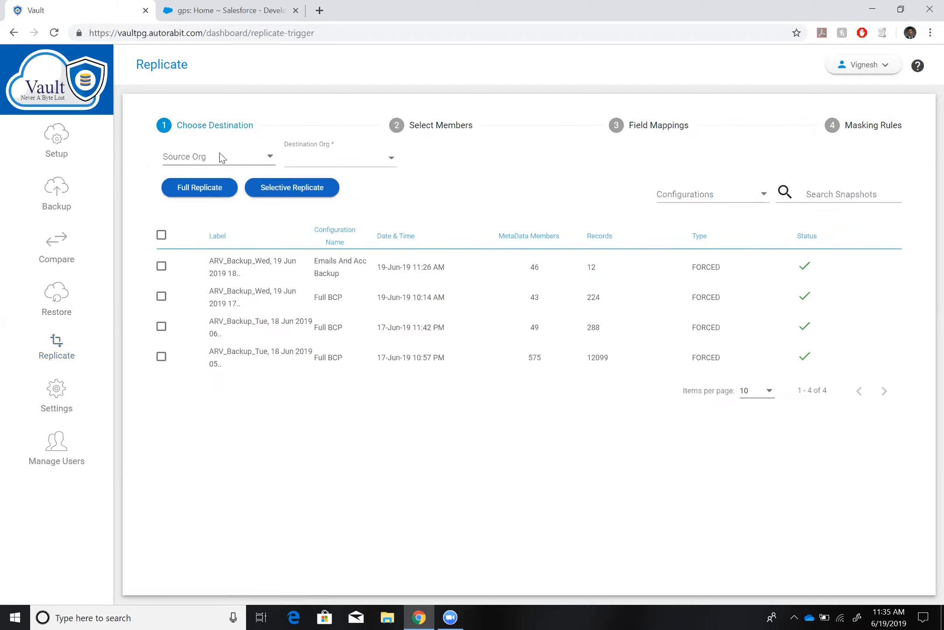
click(220, 160)
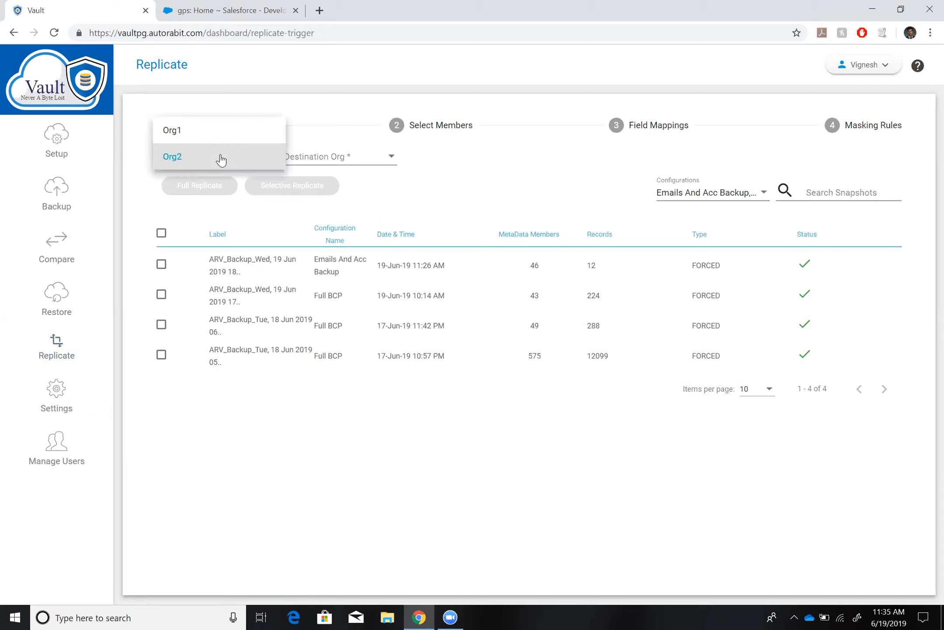
click(194, 159)
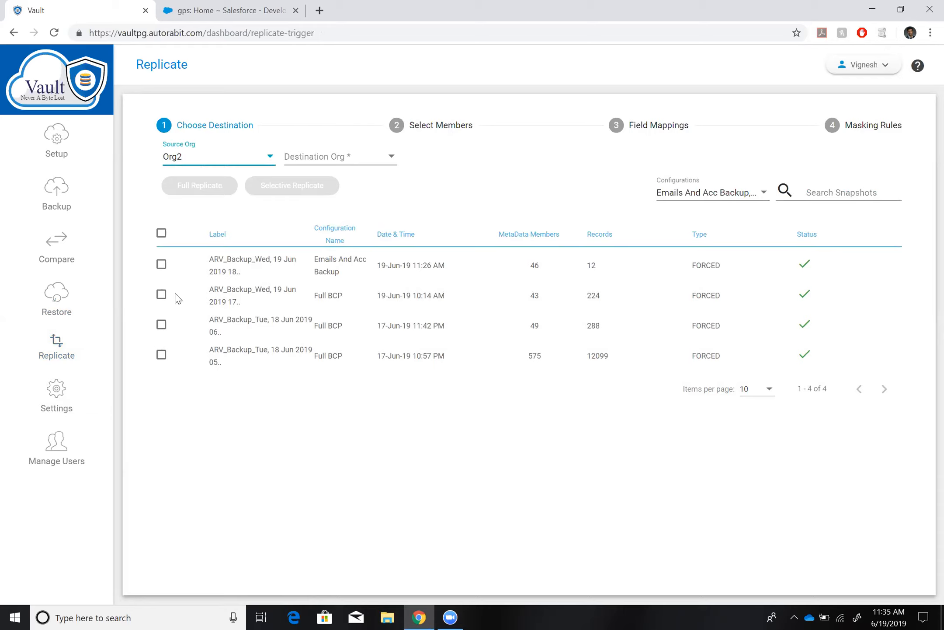
click(162, 294)
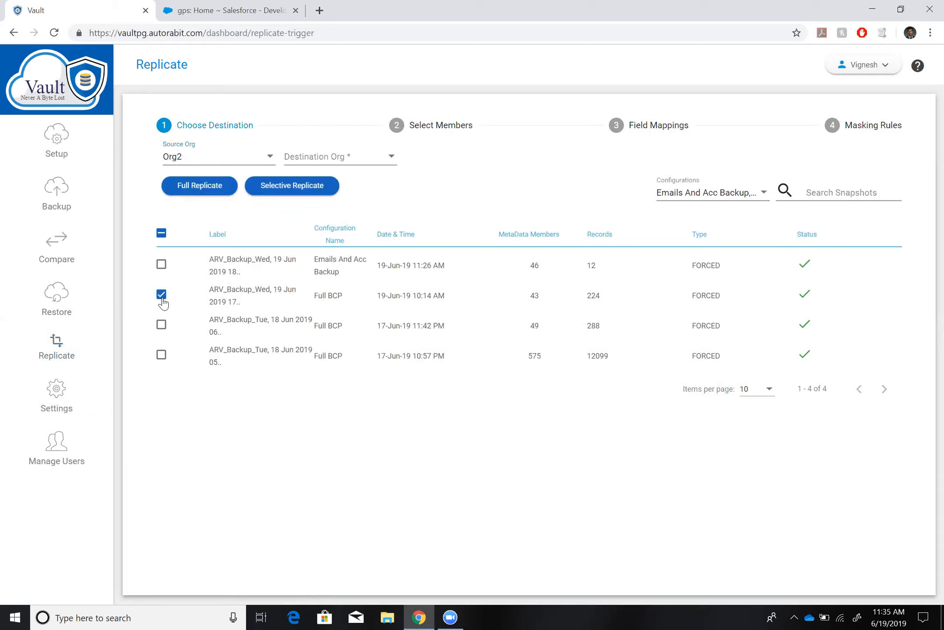
click(323, 158)
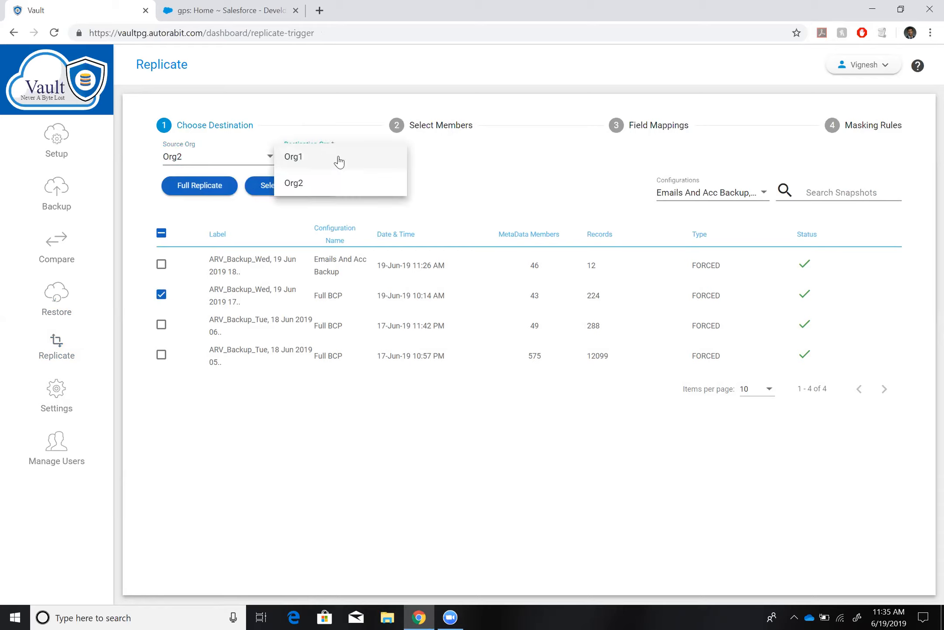
click(339, 162)
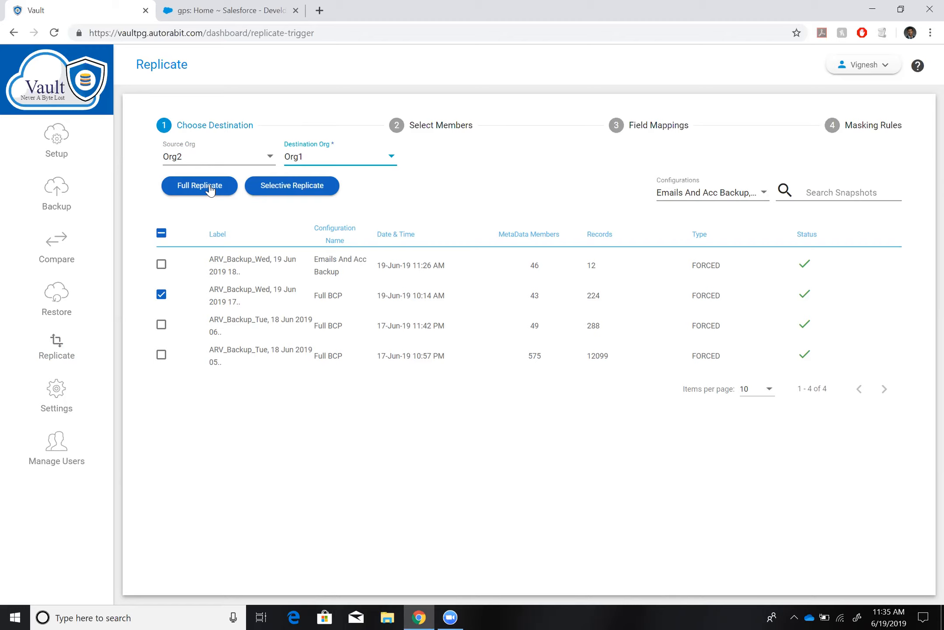
click(282, 187)
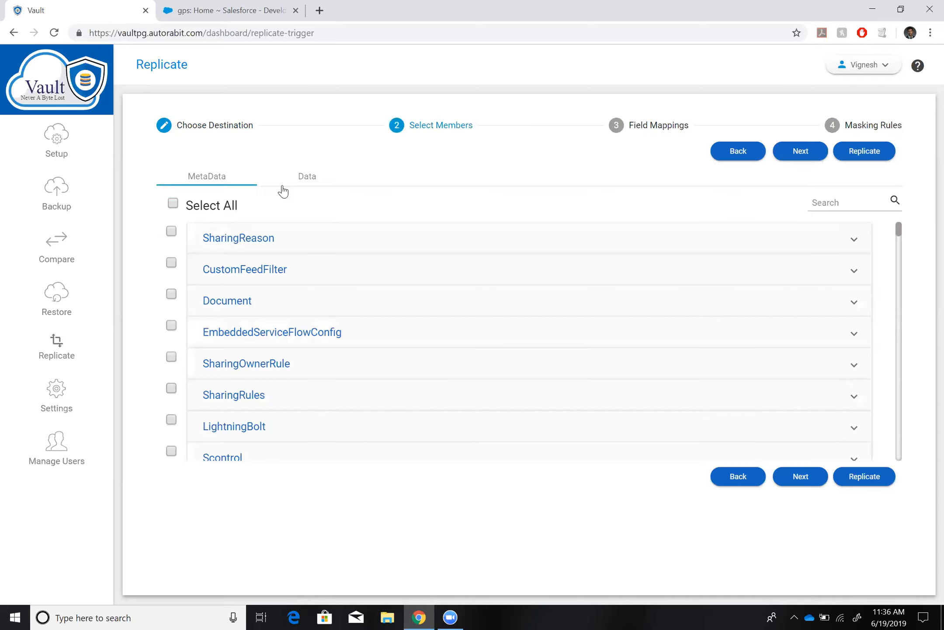
Filter the replication metadata types by "fie" and select the CustomField member GP_Test_Obj__c.Parent_Object__c.
click(819, 206)
text(fie)
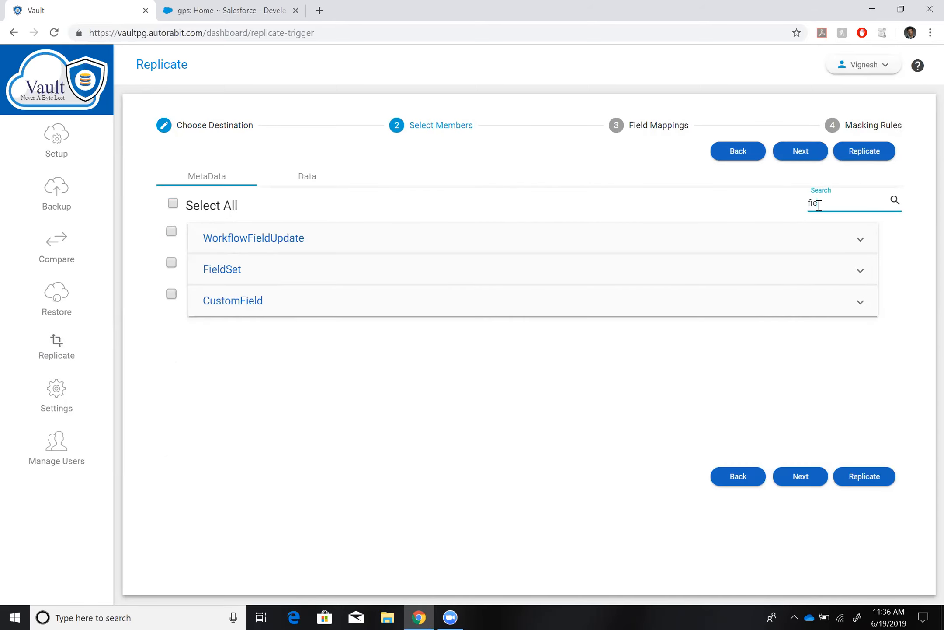
click(275, 308)
click(227, 371)
Filter the replication data objects by "gp" and expand GP_Test_Obj__c.
click(308, 175)
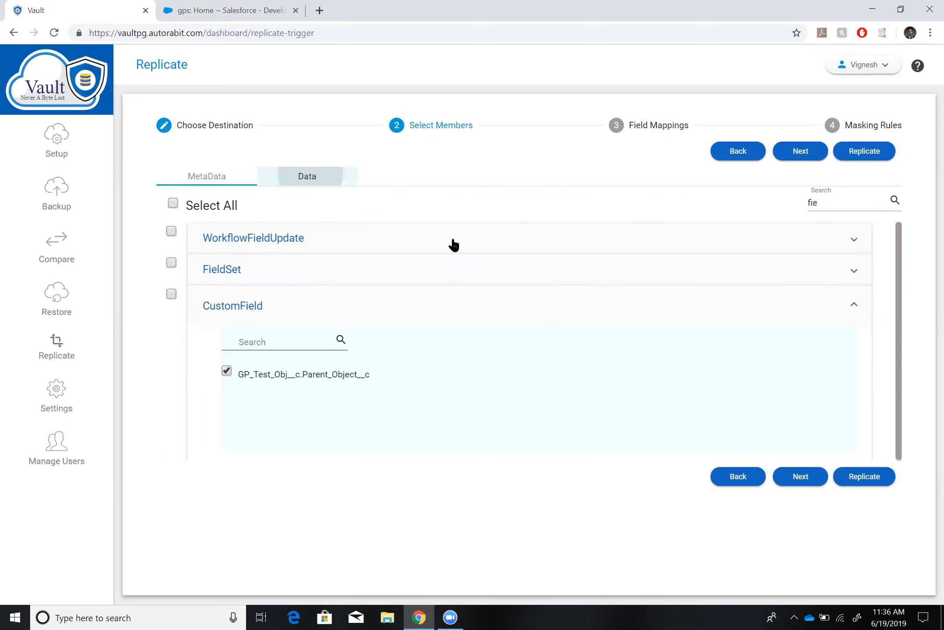
click(840, 202)
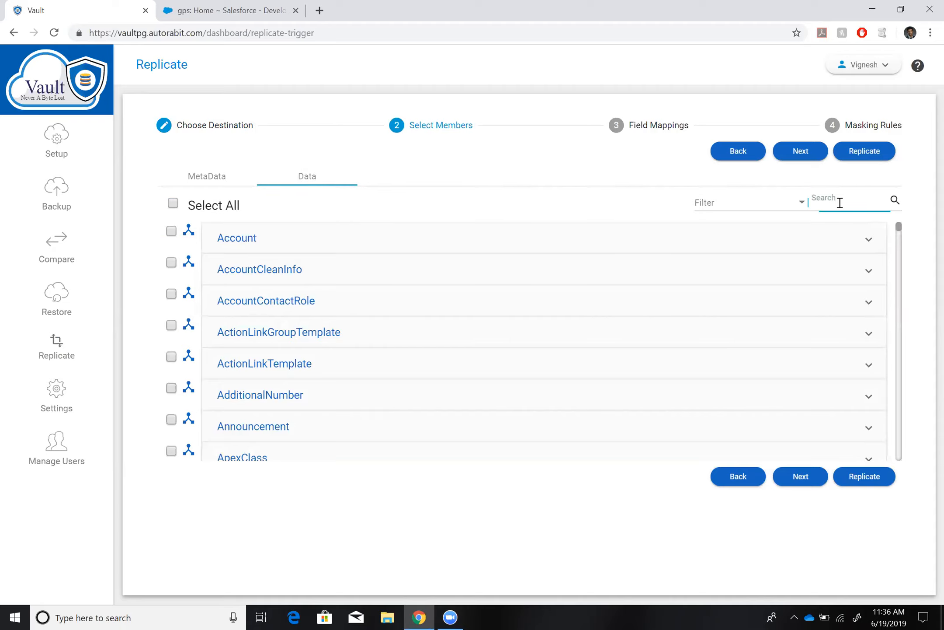
text(gp)
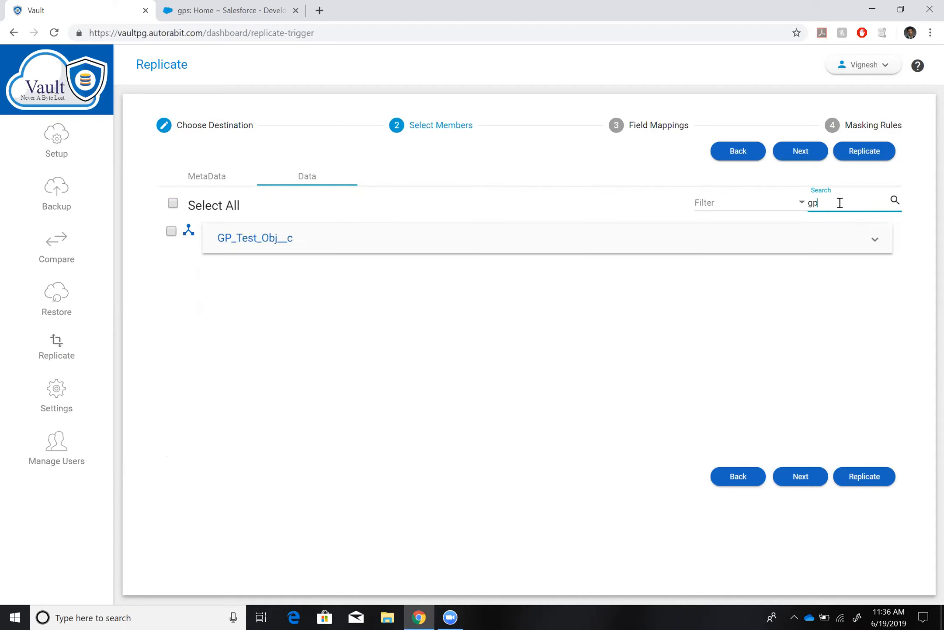
click(452, 243)
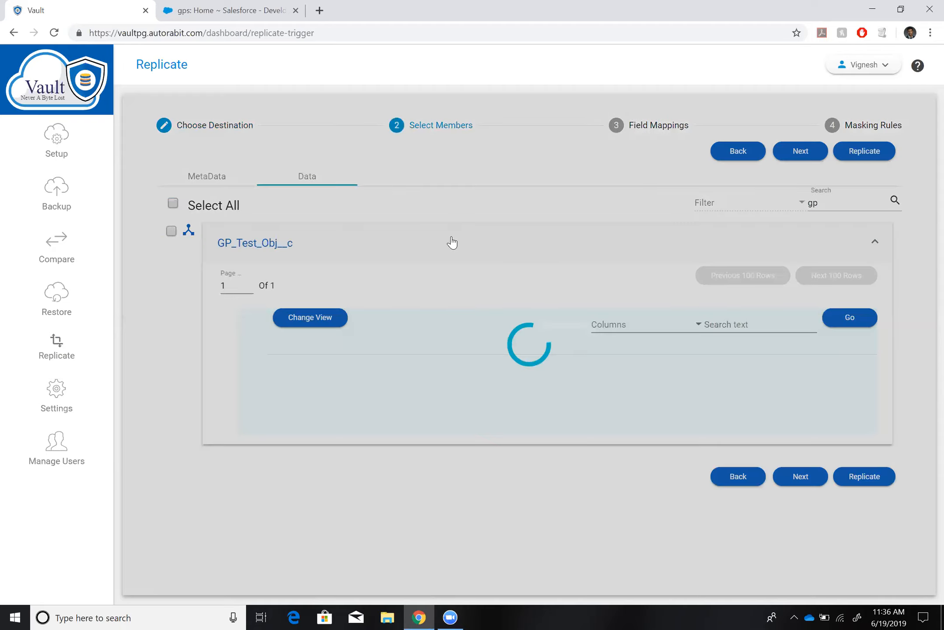
Examine the GP_Test_Obj__c child schema in full screen and save the schema with all its objects selected.
click(190, 231)
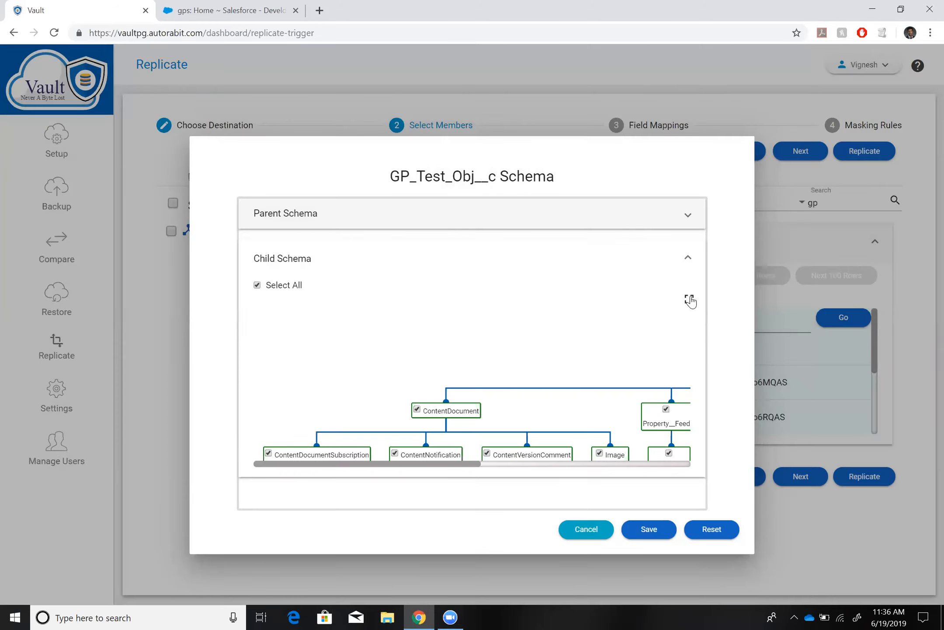
click(690, 300)
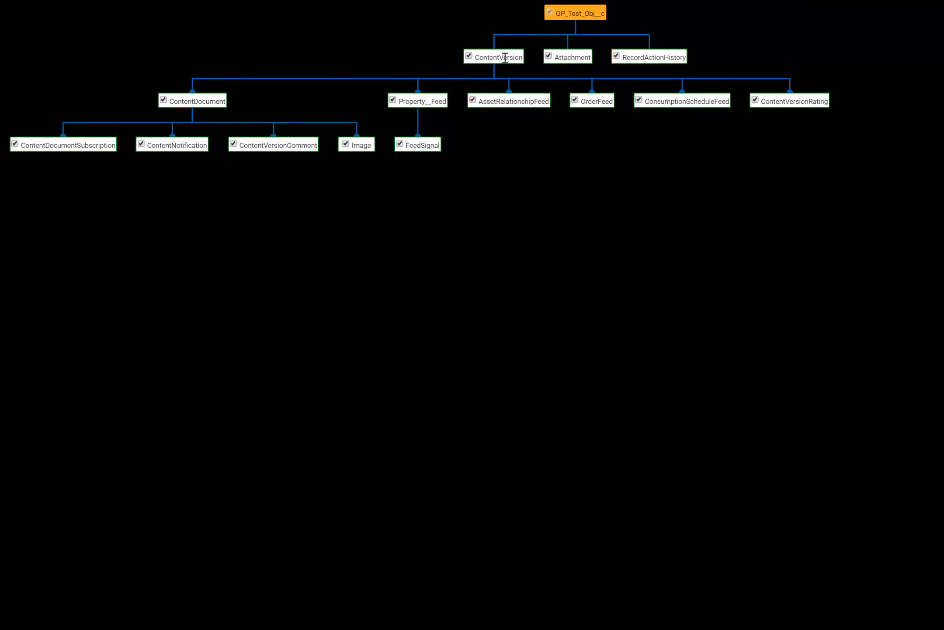
key(Escape)
click(644, 537)
Select all GP_Test_Obj__c records for replication and continue to the field mappings.
scroll(362, 389, down, 2)
scroll(346, 387, up, 2)
scroll(301, 386, down, 1)
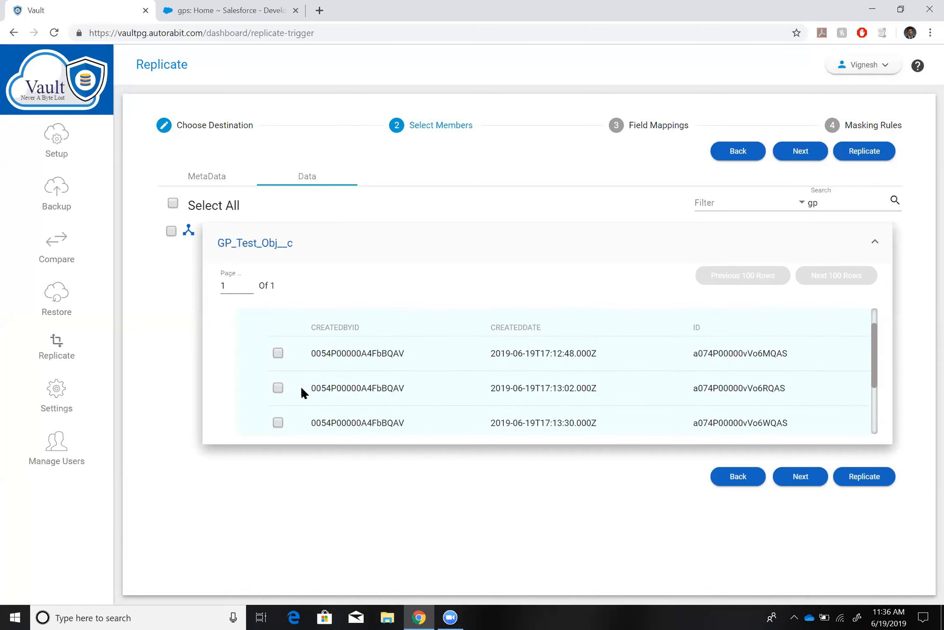
click(172, 231)
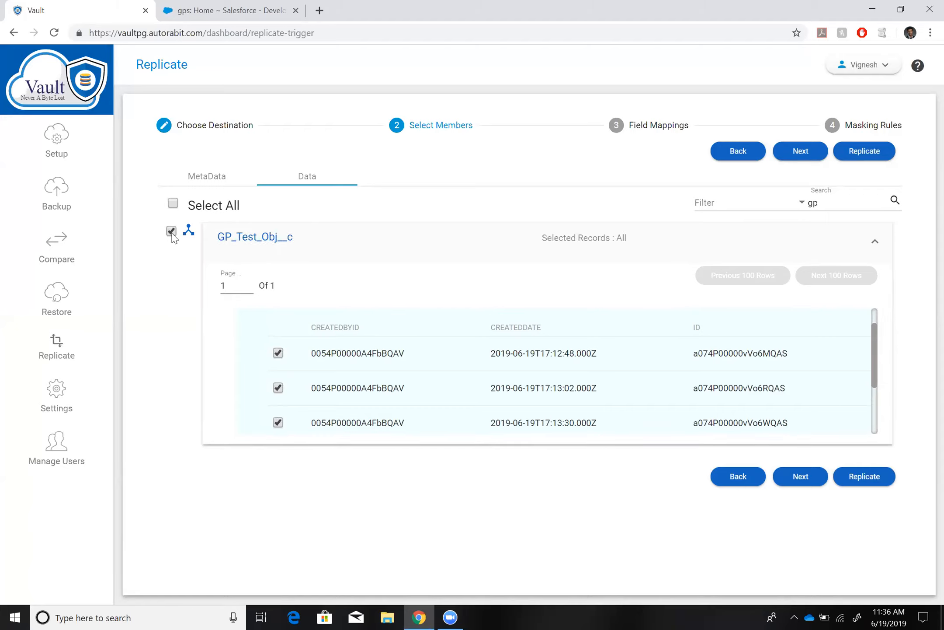
click(796, 160)
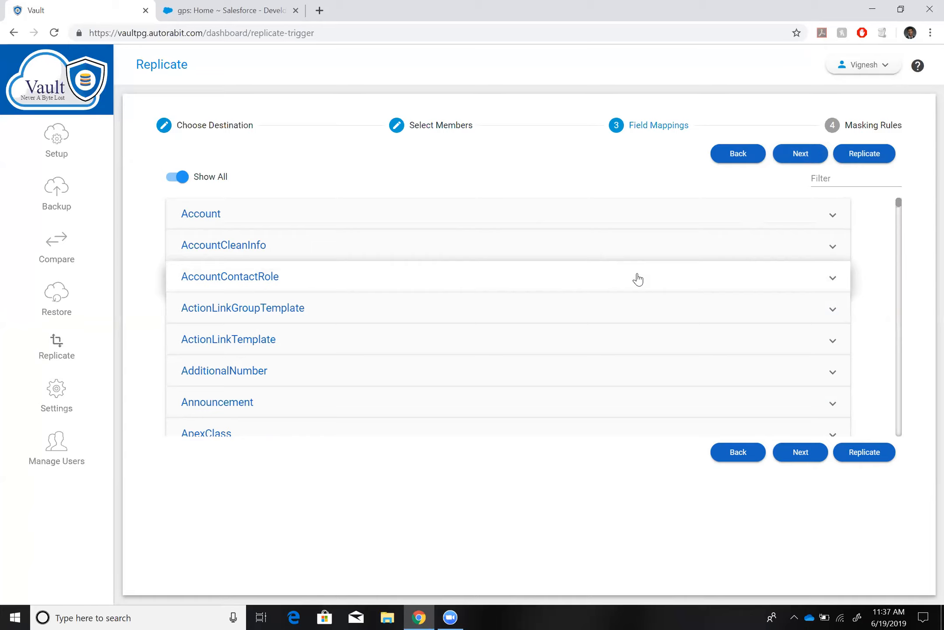
Filter the field mappings by "gp", review the source and destination fields of GP_Test_Obj__c, and continue to the masking rules.
click(823, 182)
text(gp)
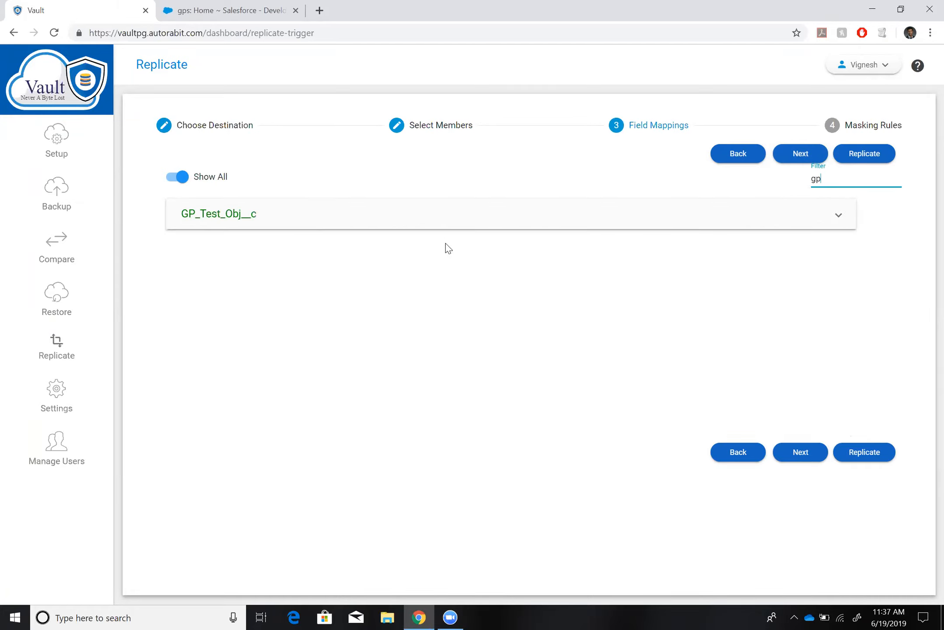
click(290, 216)
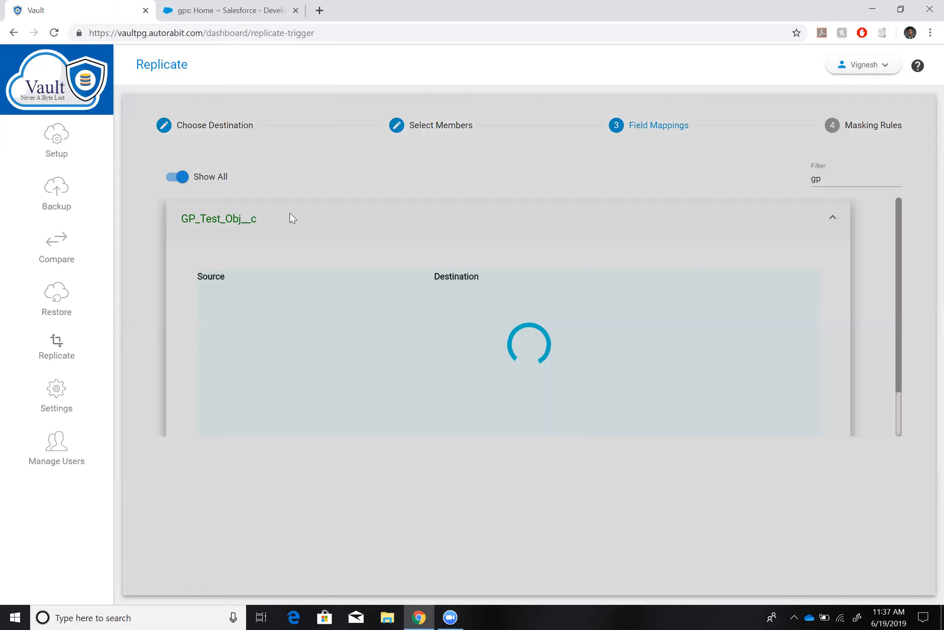
scroll(271, 310, down, 1)
scroll(262, 310, up, 1)
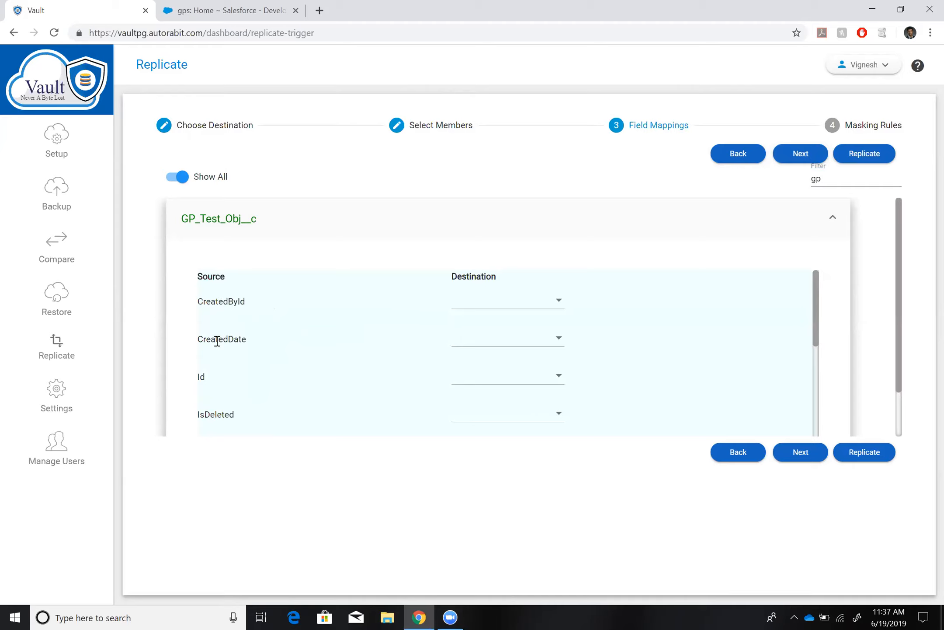
scroll(218, 341, down, 2)
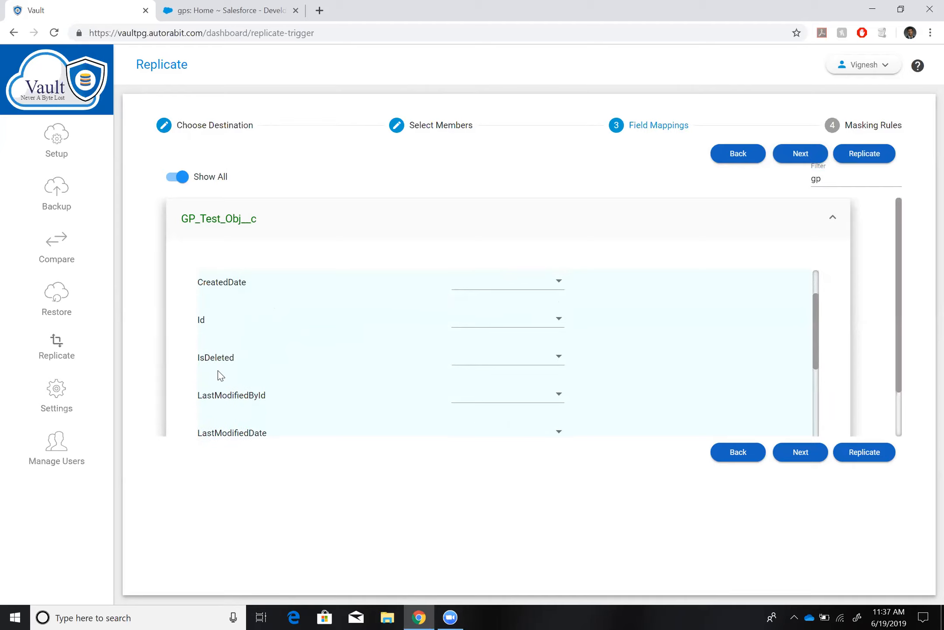
scroll(220, 375, up, 2)
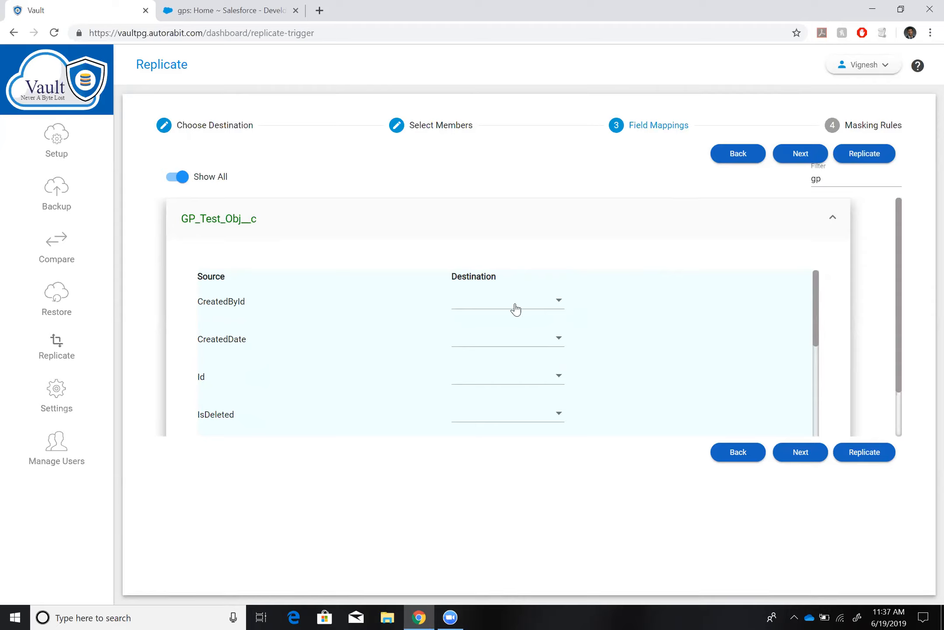
click(802, 158)
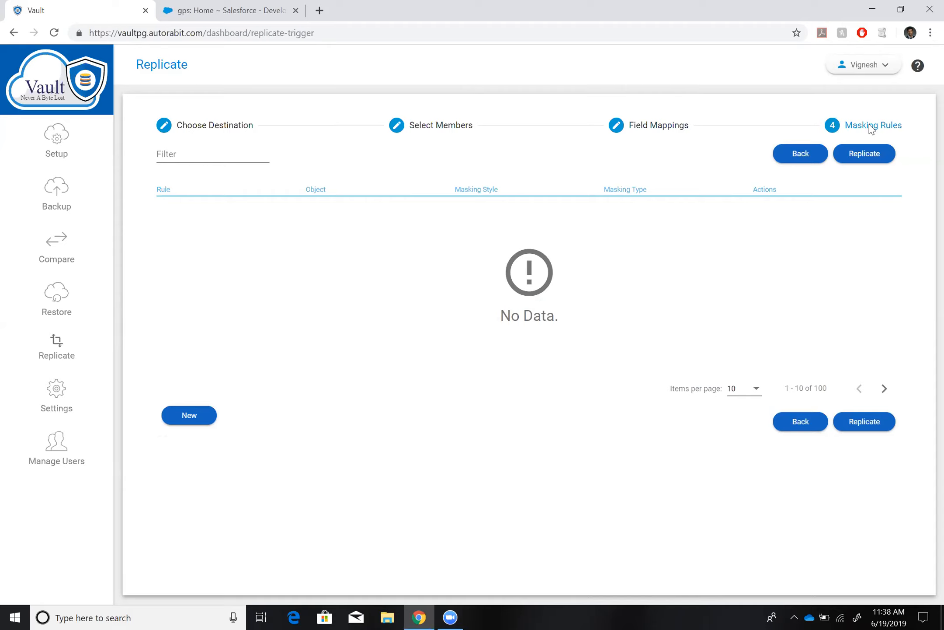
Add a masking rule for the string field name of GP_Test_Obj__c with suffix style and the masking value "test".
click(205, 417)
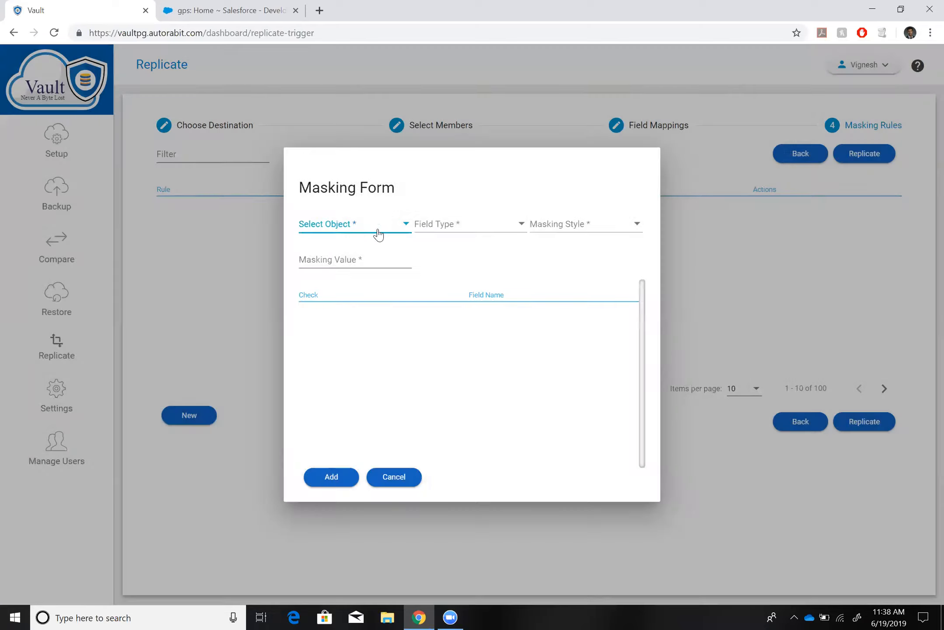
click(383, 229)
click(383, 229)
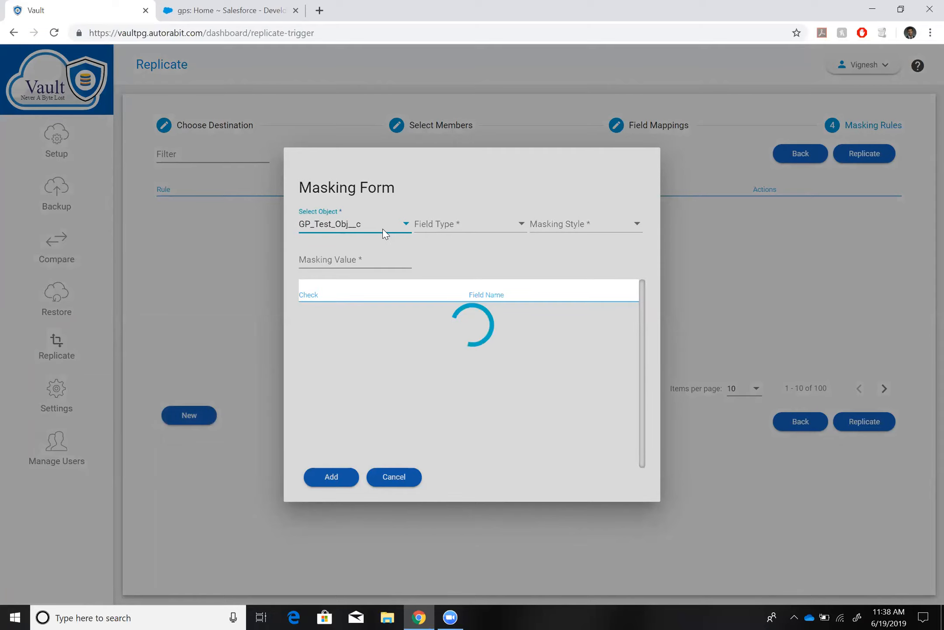
click(468, 226)
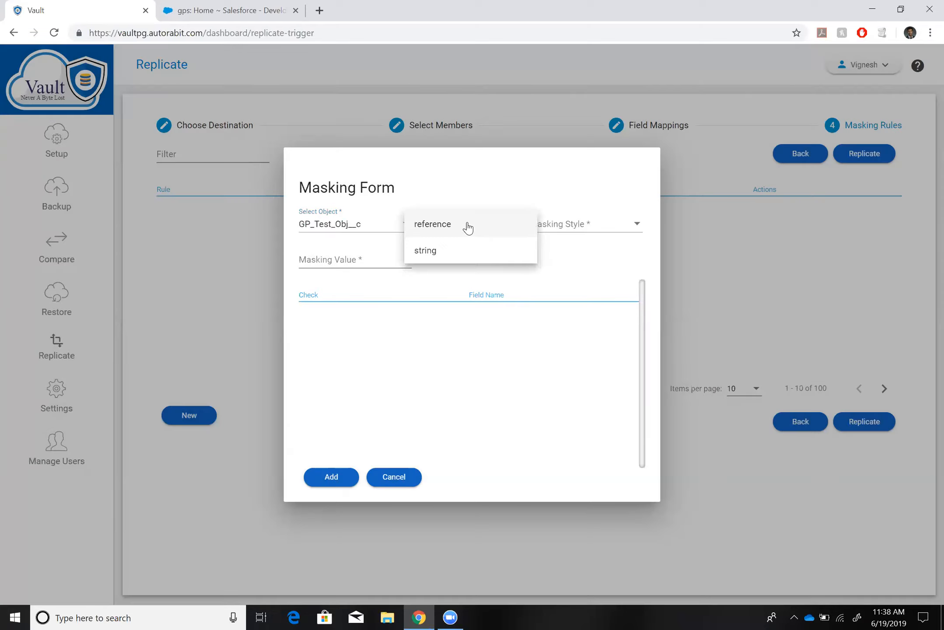
click(446, 255)
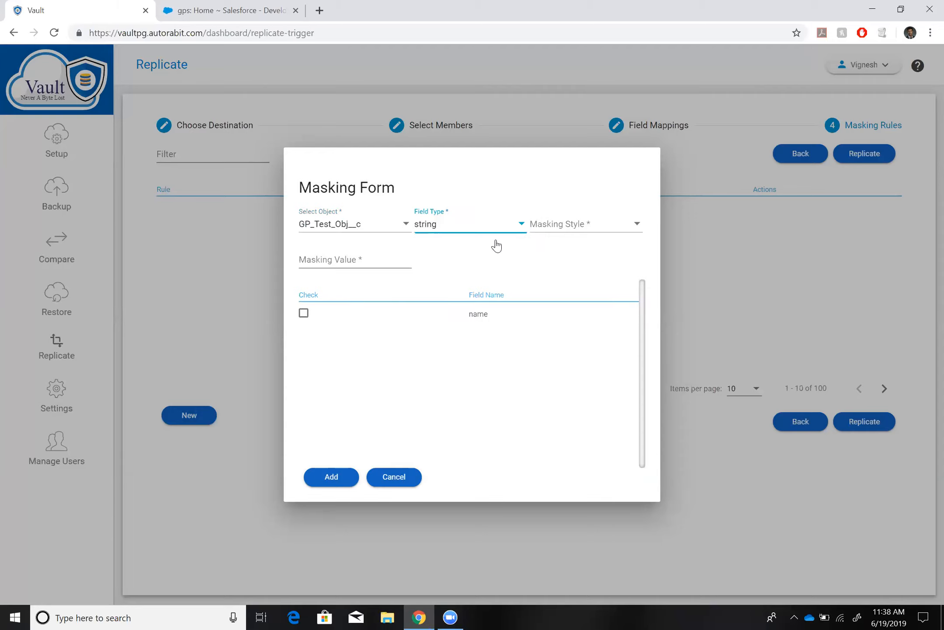
click(304, 313)
click(599, 233)
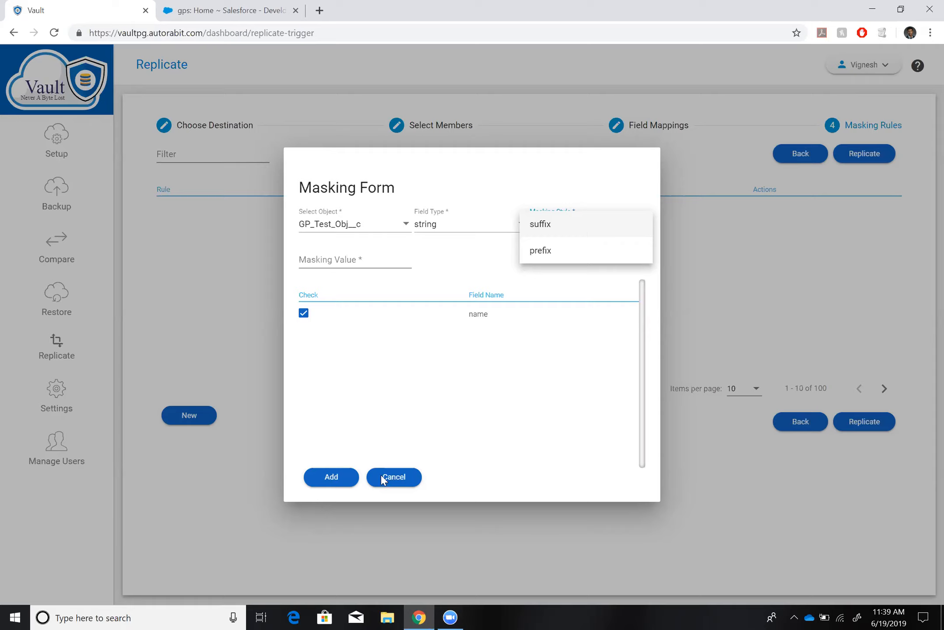
click(542, 223)
click(345, 261)
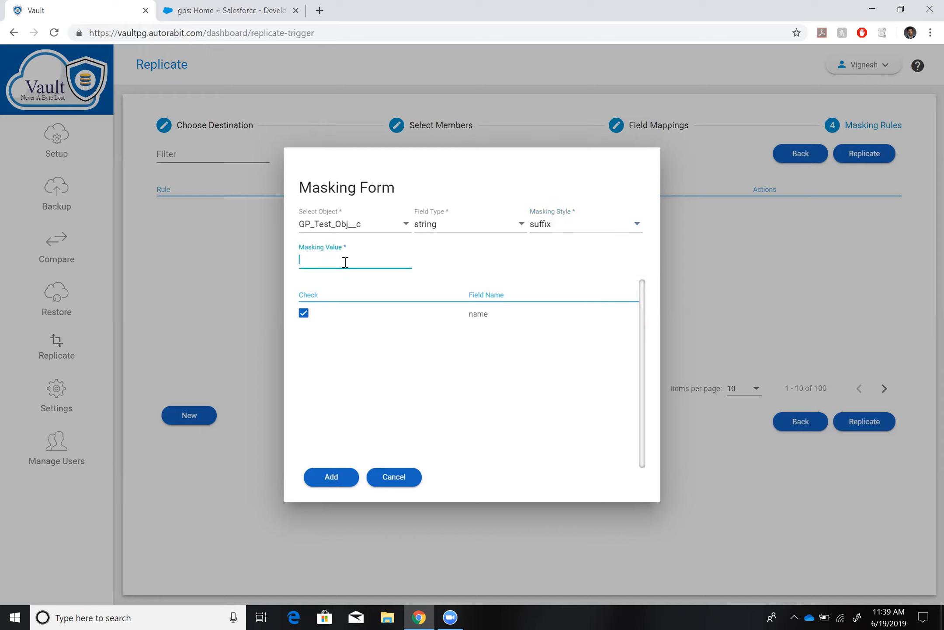
text(test)
click(338, 477)
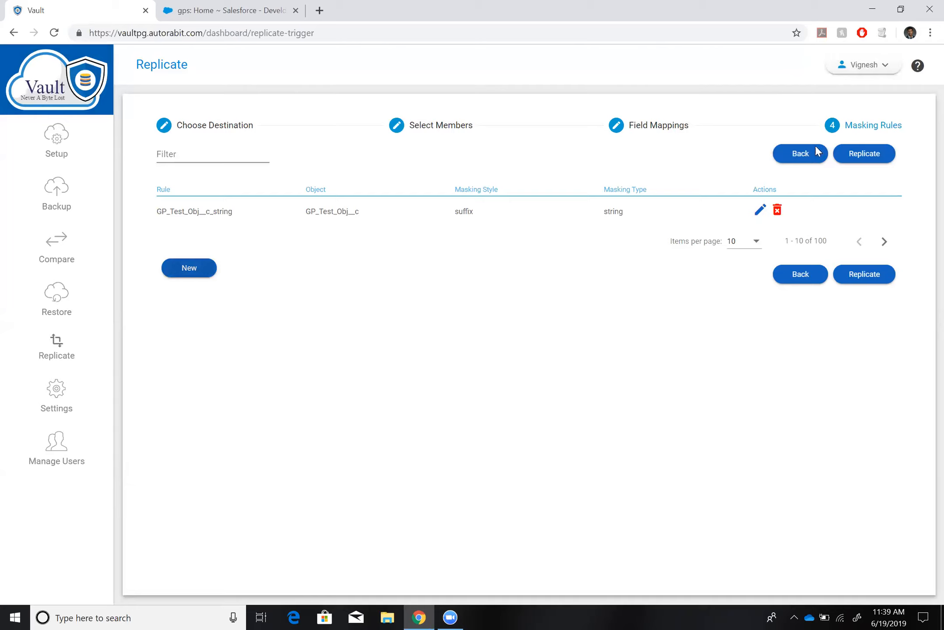
Run the replication of all GP_Test_Obj__c records under the default replicate label.
click(877, 280)
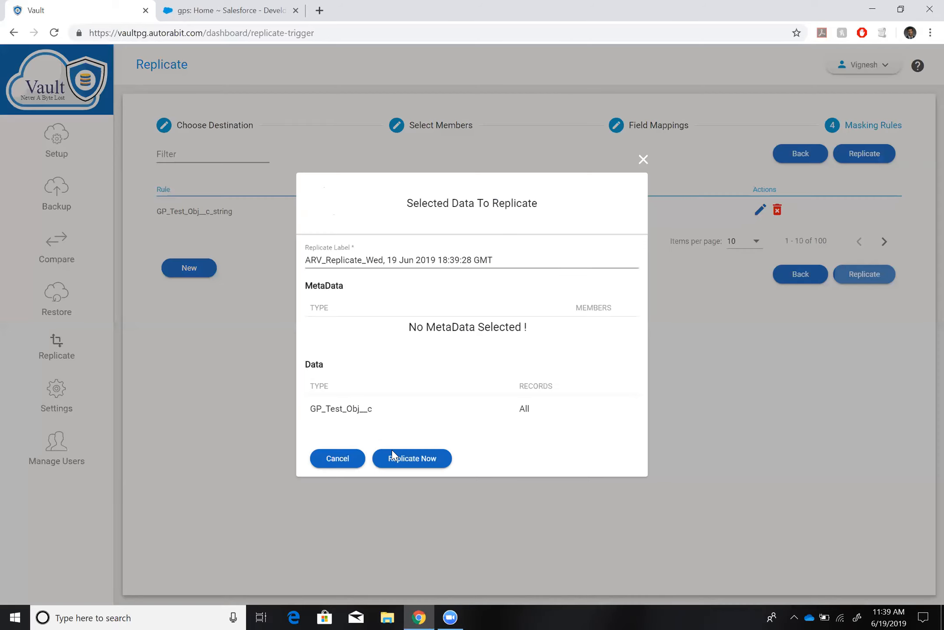
click(392, 449)
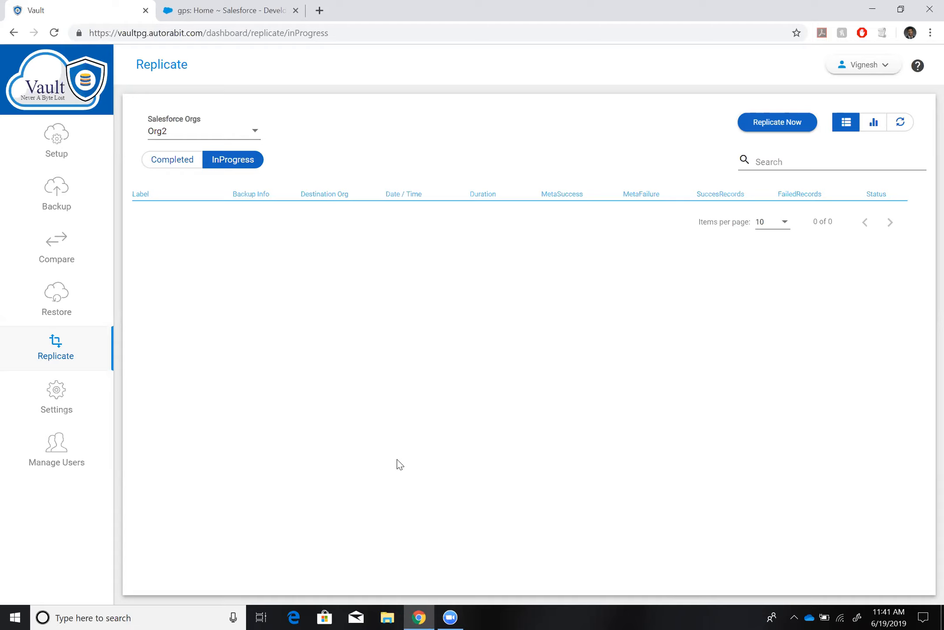
Look through the backup summary and the Org2 setup, and view the details of the Emails And Acc Backup configuration.
click(63, 211)
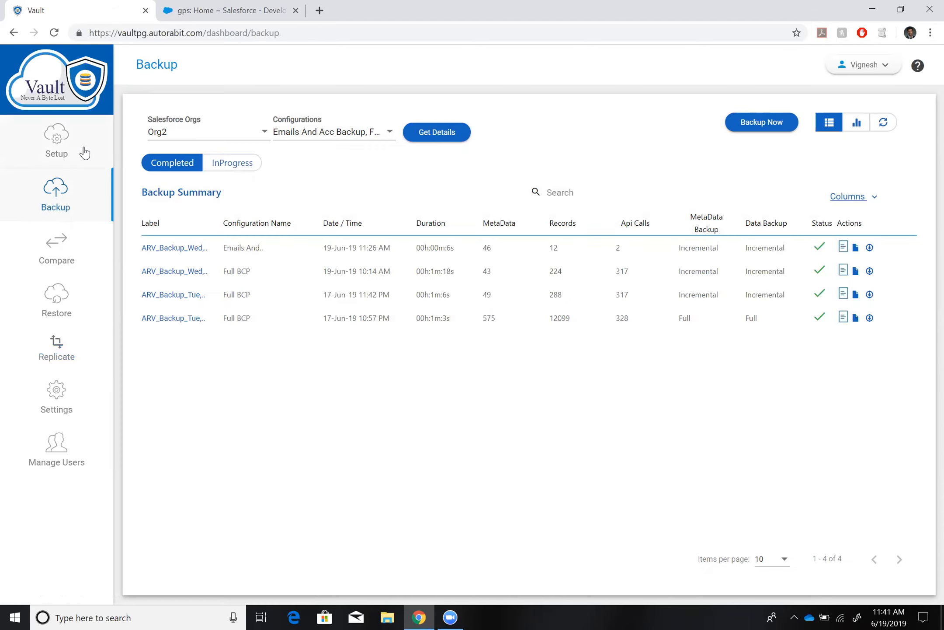
click(79, 151)
click(150, 187)
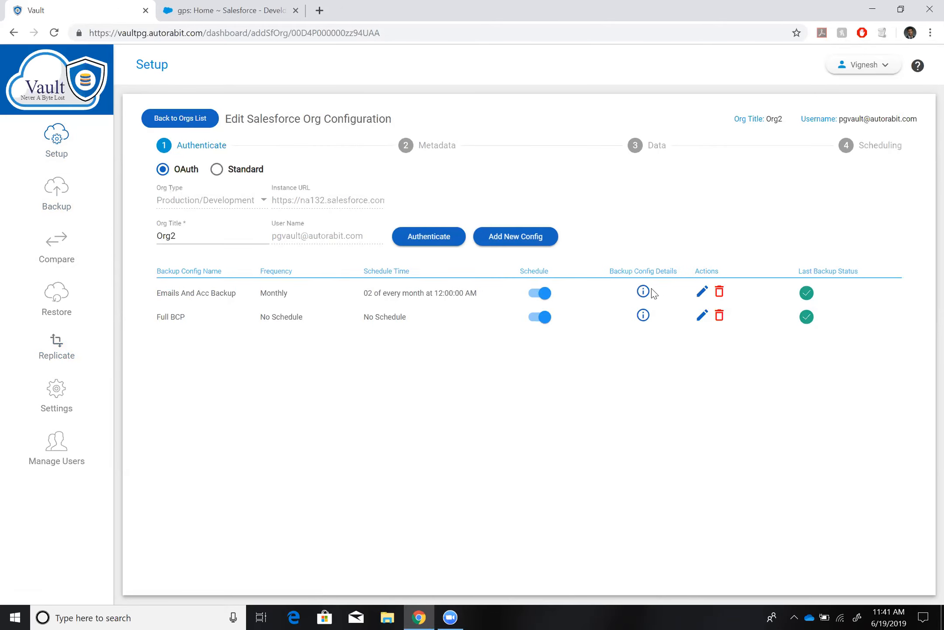
click(644, 291)
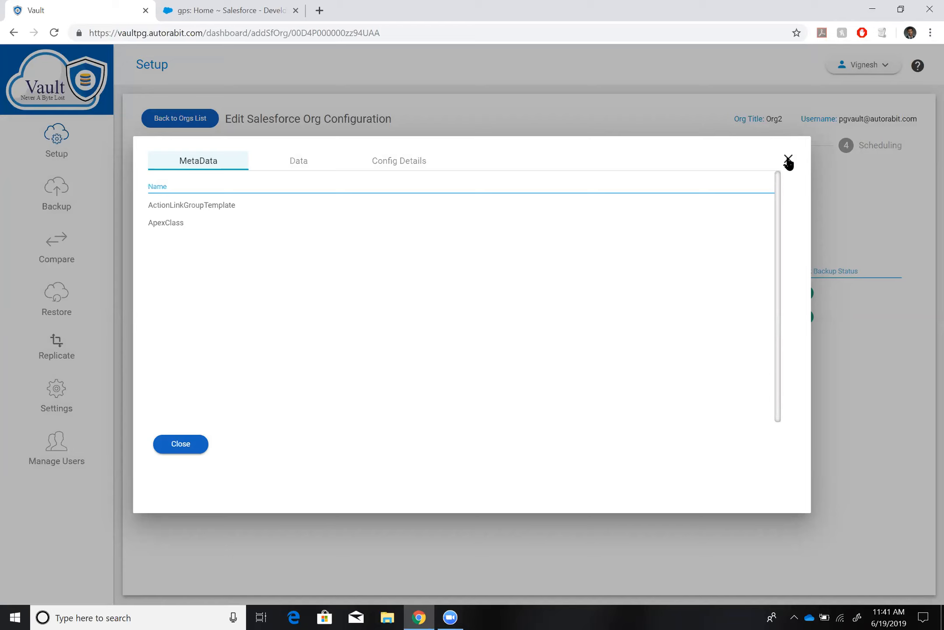
click(66, 215)
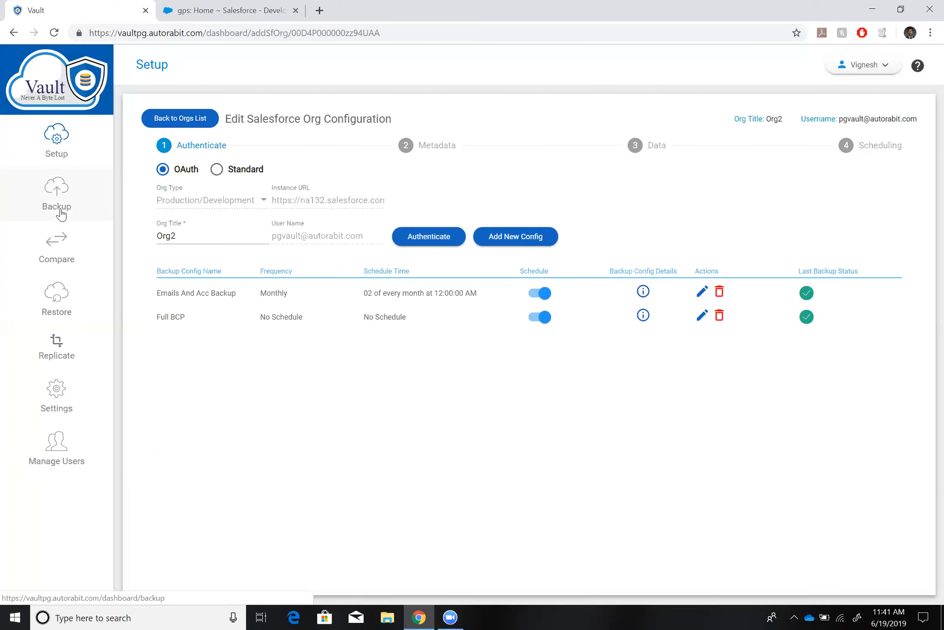
Compare the Org2 Full BCP snapshot from 19-Jun-19 10:14 AM with live data.
click(62, 261)
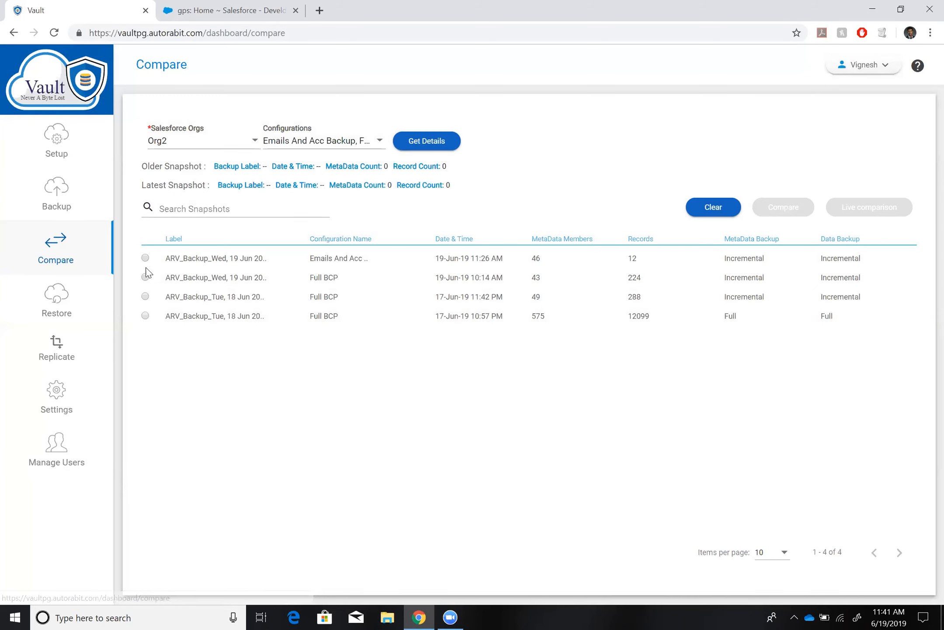
click(146, 277)
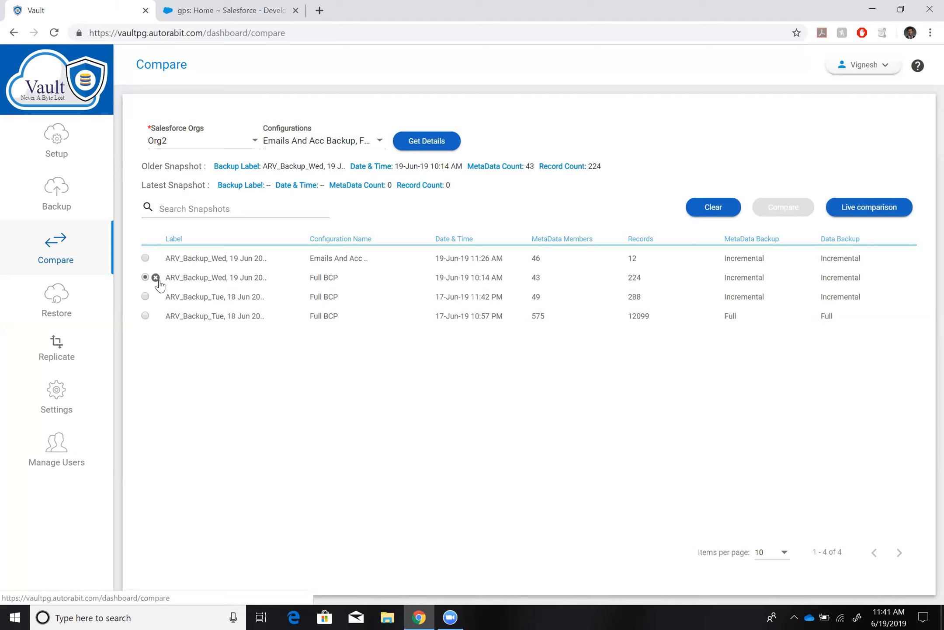
click(871, 207)
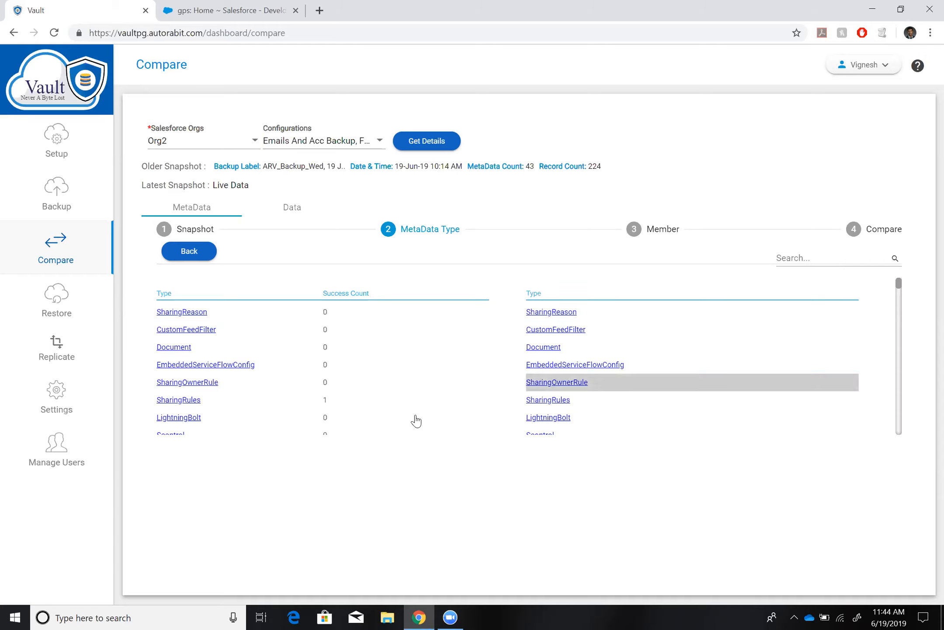
Check the completed replications of Org2 and start setting up a new replication.
click(65, 358)
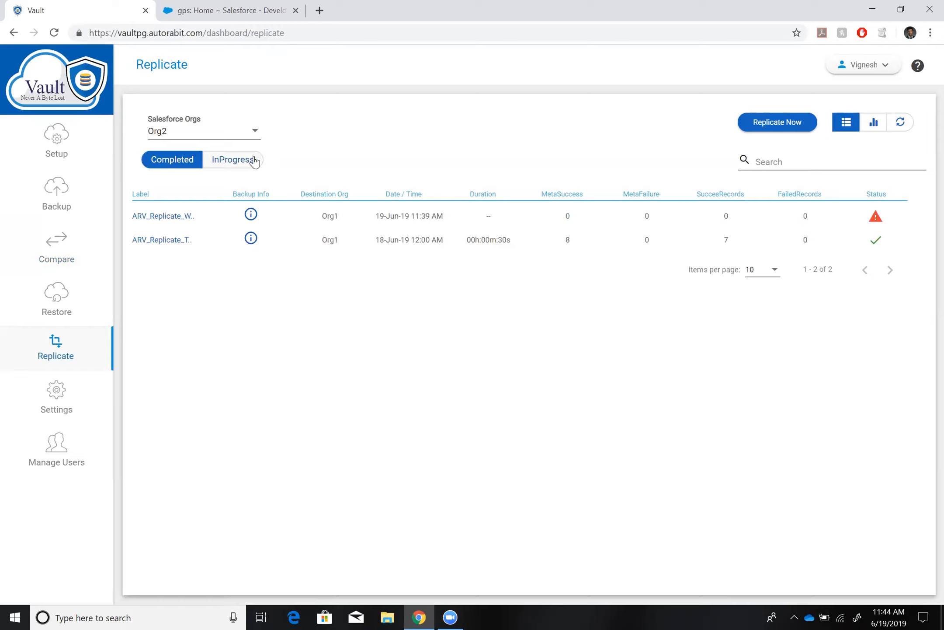
click(781, 130)
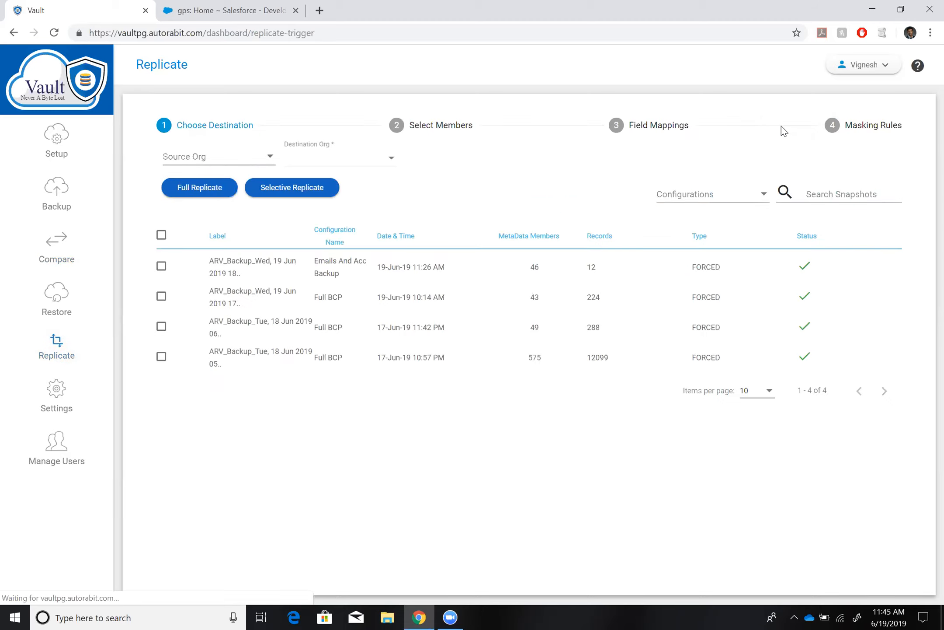